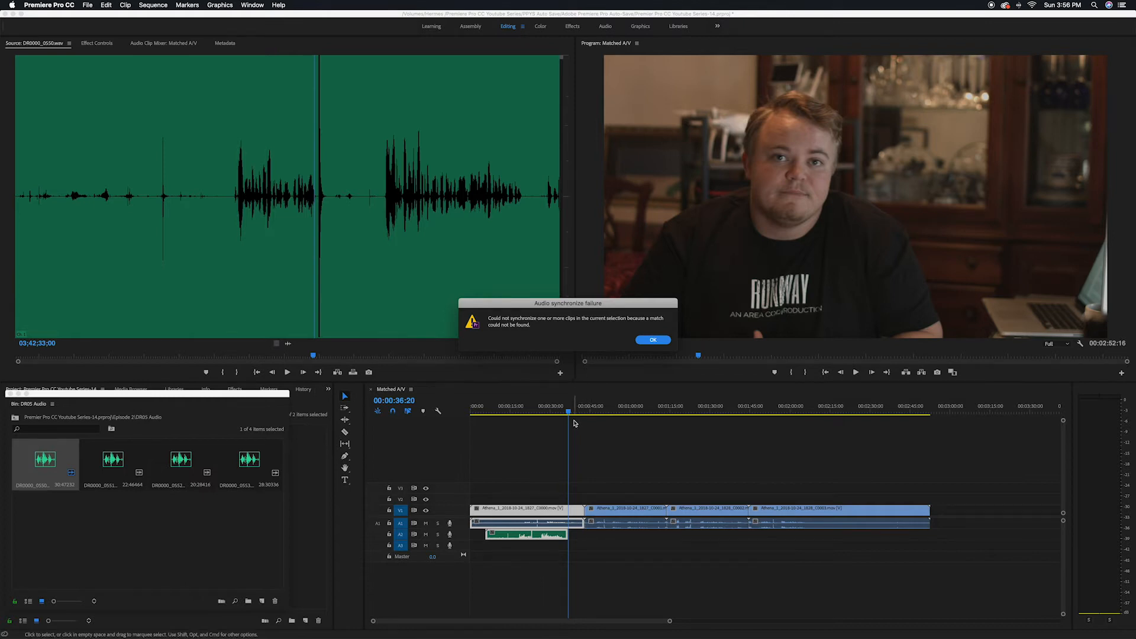
# - Dismiss the synchronize failure message and manually slide the external audio clip to line up with the camera audio waveform
pyautogui.click(654, 340)
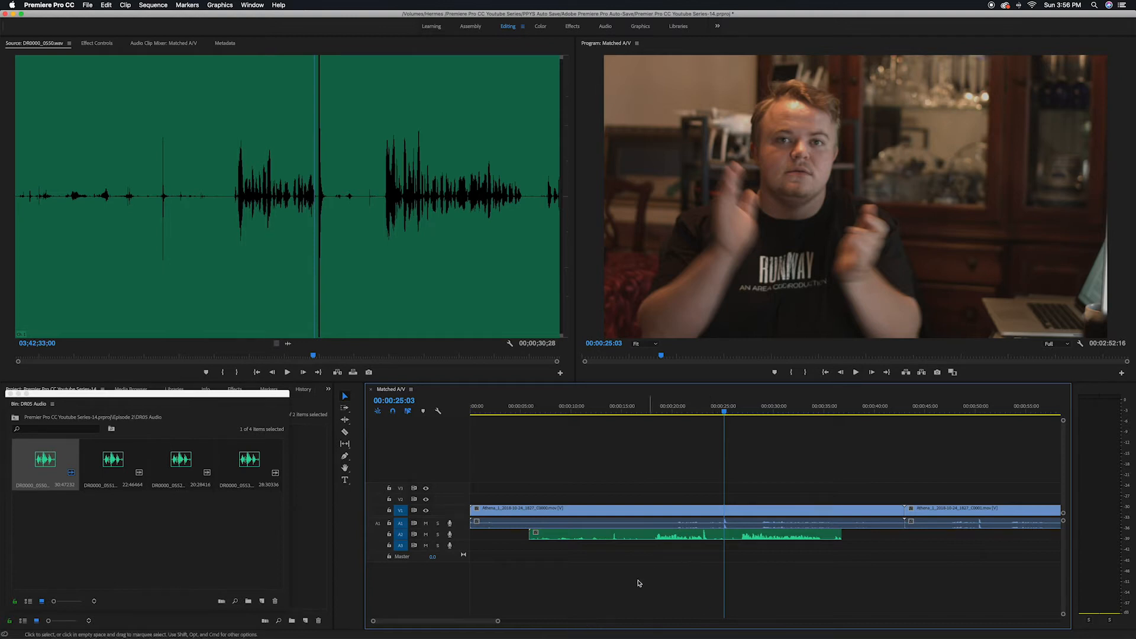
pyautogui.moveTo(498, 621); pyautogui.dragTo(469, 622)
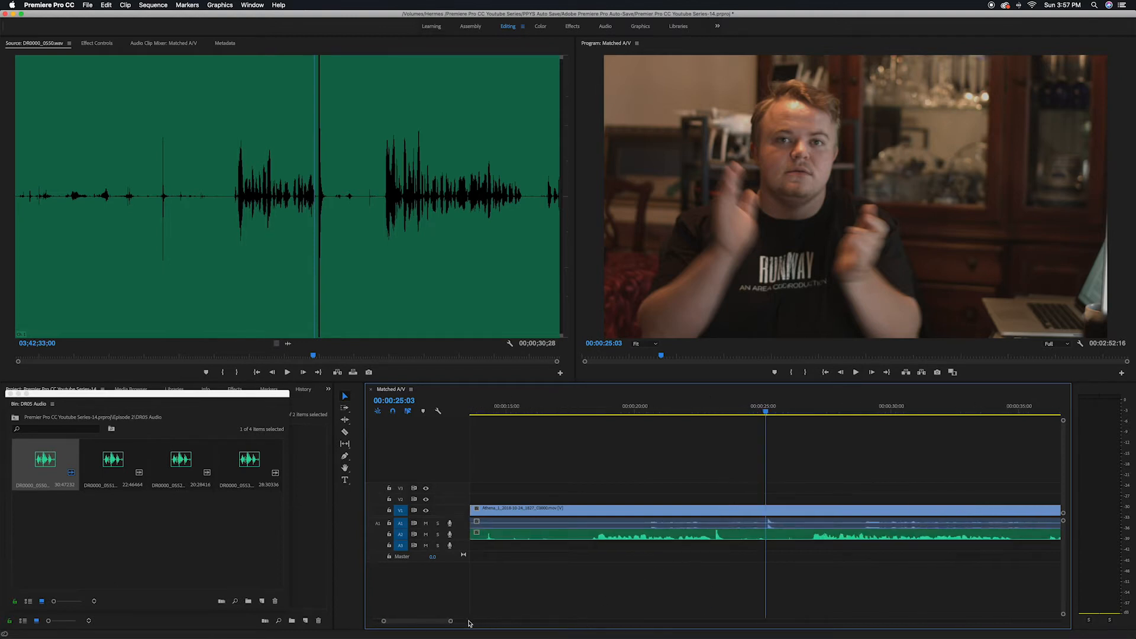
pyautogui.press('Right')
pyautogui.press('Right')
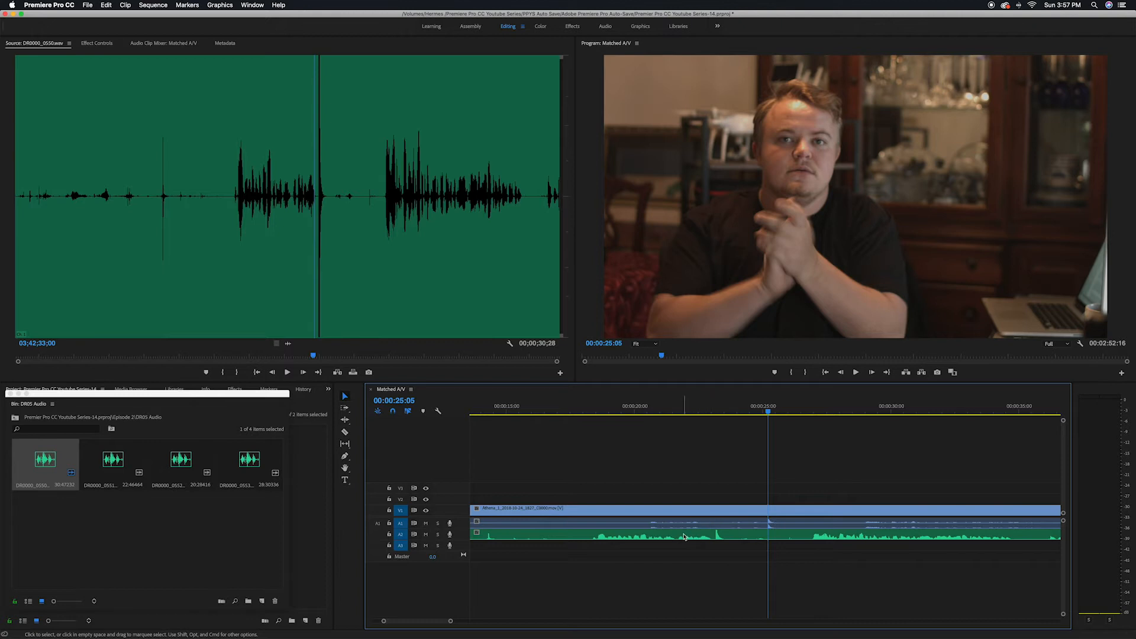
pyautogui.moveTo(685, 537); pyautogui.dragTo(738, 536)
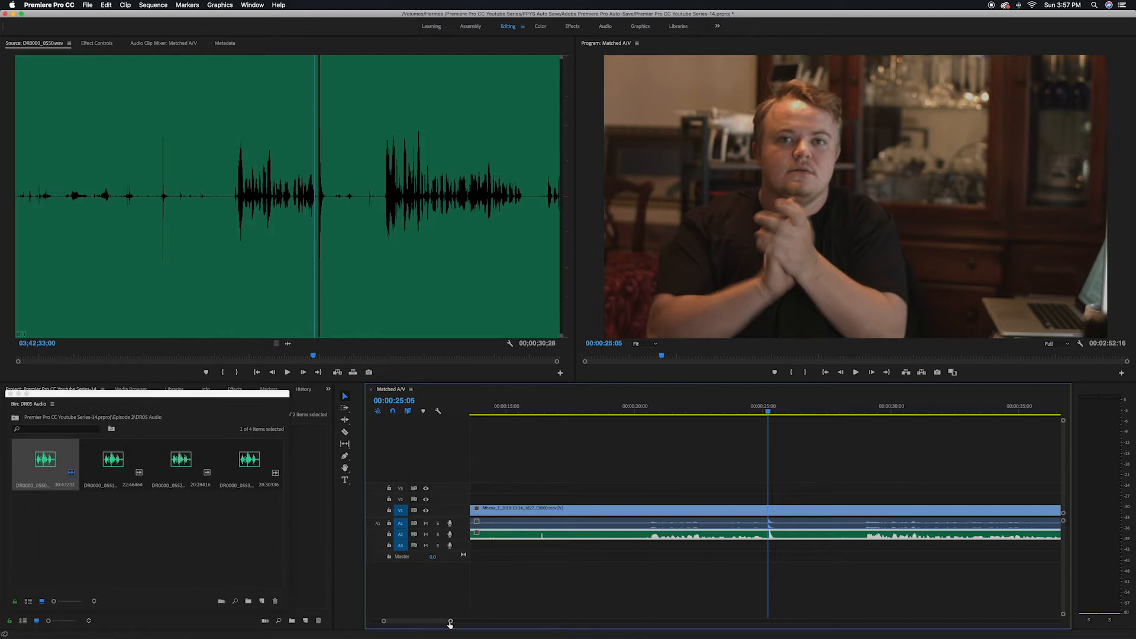
pyautogui.moveTo(450, 623); pyautogui.dragTo(415, 621)
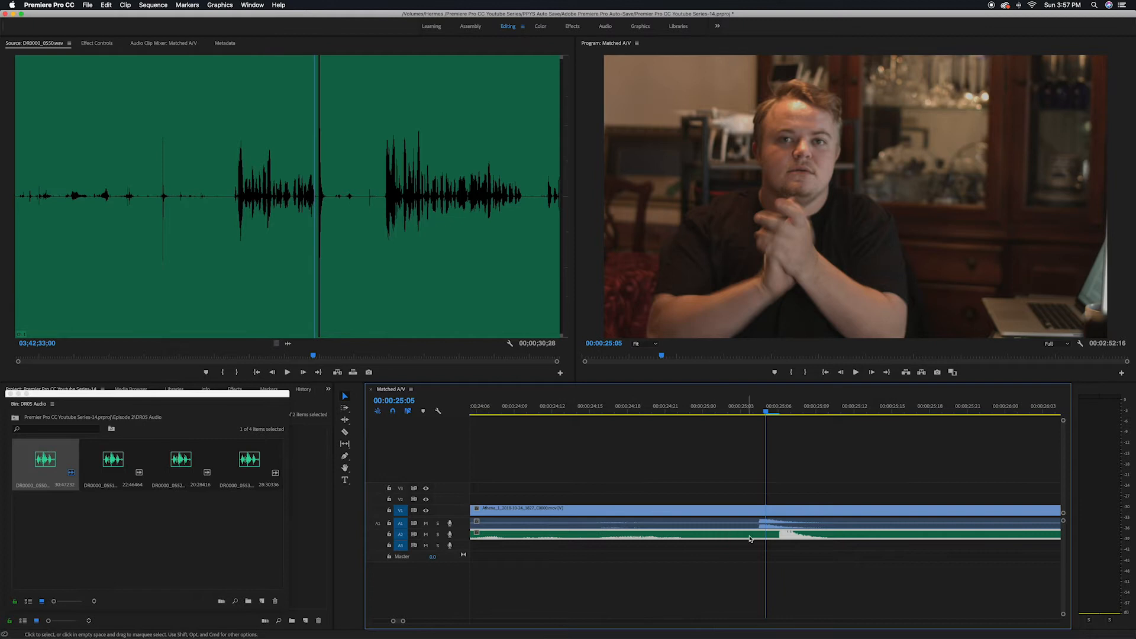
pyautogui.moveTo(751, 539)
pyautogui.mouseDown()
pyautogui.moveTo(736, 538)
pyautogui.moveTo(745, 537)
pyautogui.mouseUp()
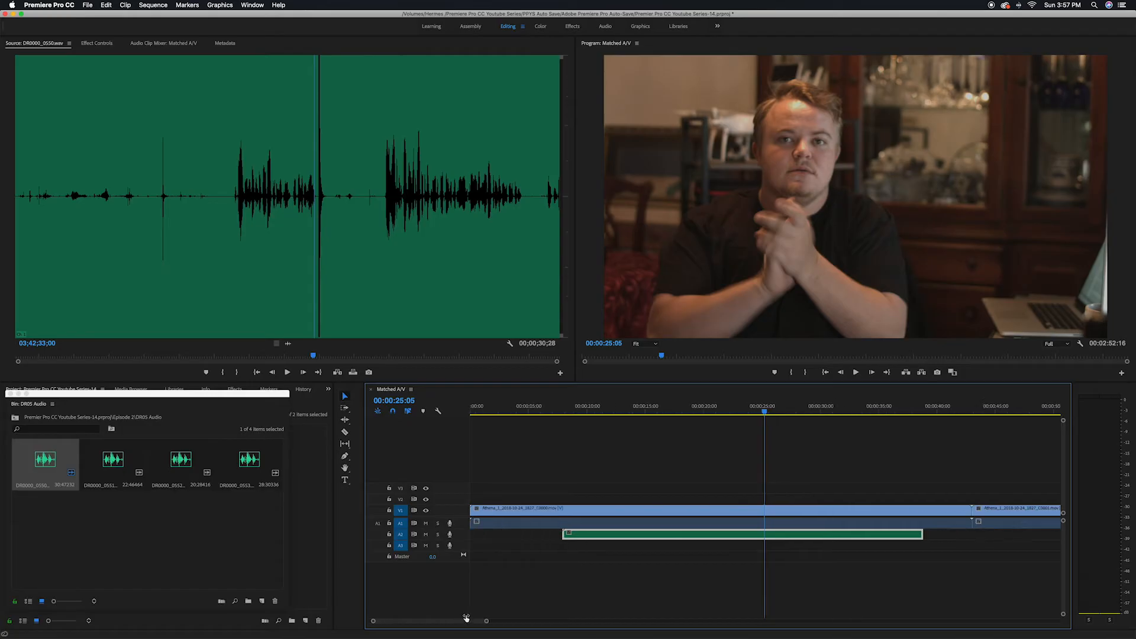
pyautogui.moveTo(466, 618); pyautogui.dragTo(473, 619)
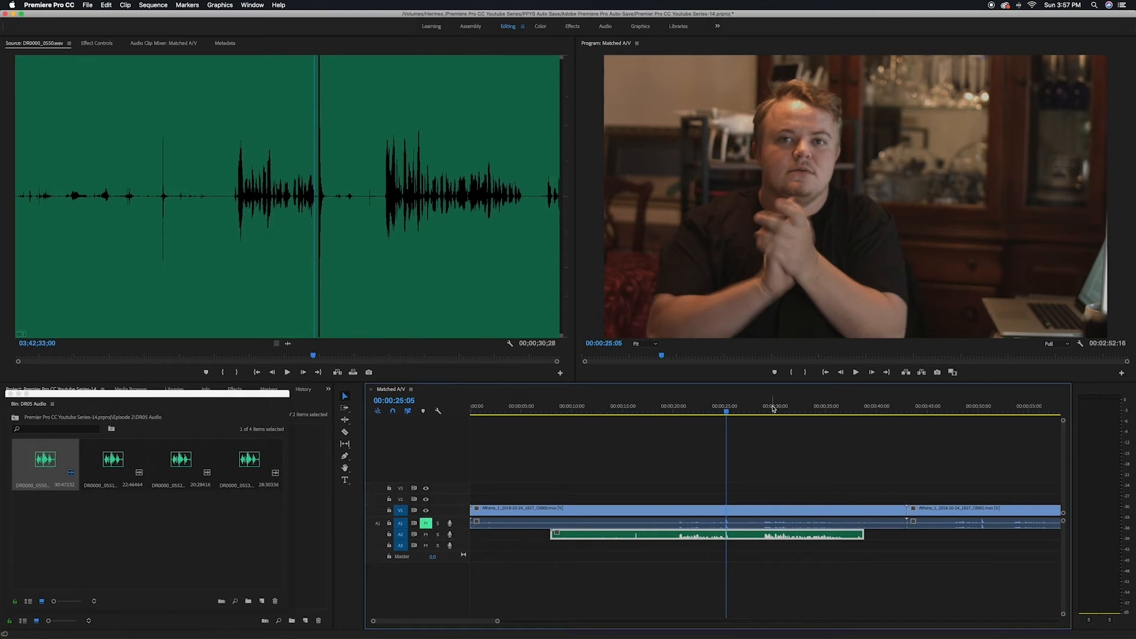
# - Play the sequence back from around 22 seconds to check the audio alignment
pyautogui.click(715, 410)
pyautogui.click(696, 411)
pyautogui.press('space')
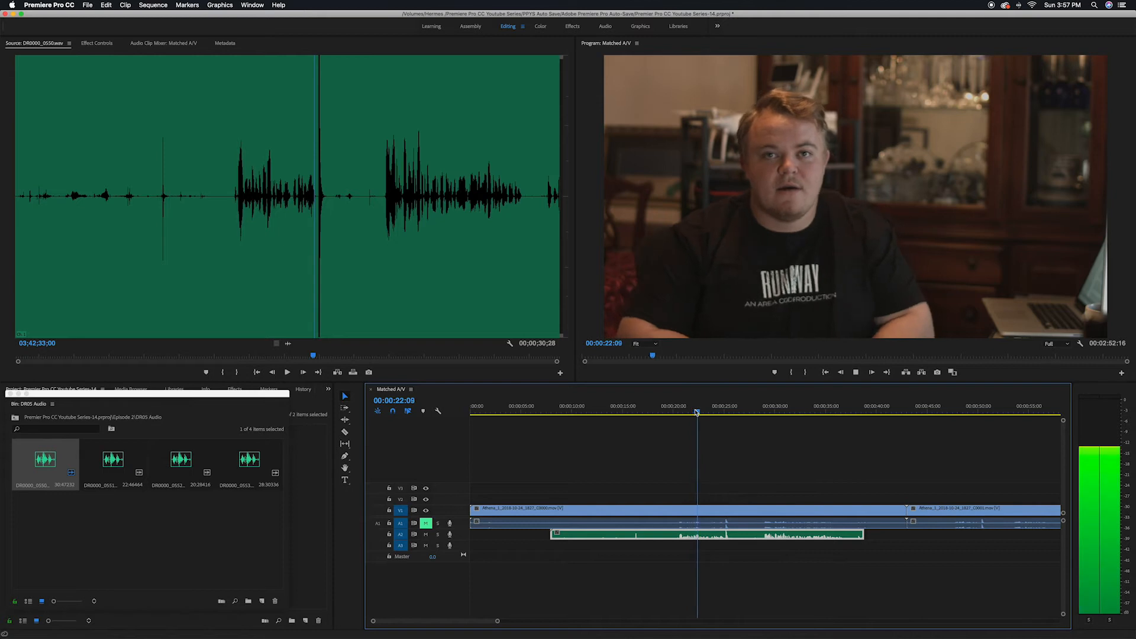
pyautogui.press('XF86AudioRaiseVolume')
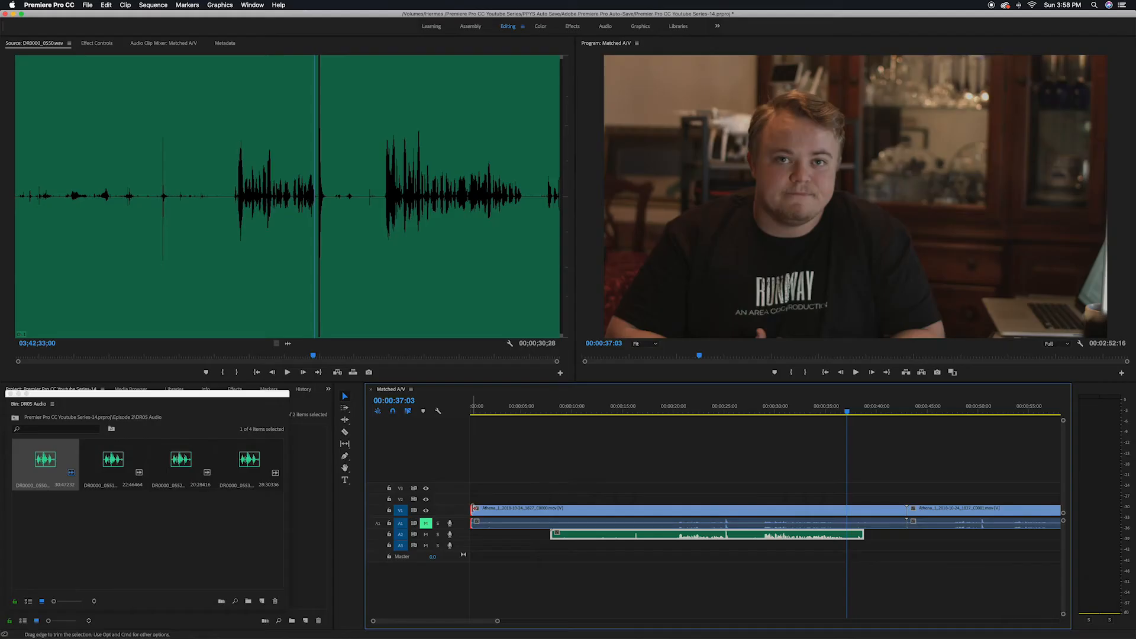
# - Trim the first video clip's start and end to the audio clip, and move the audio clip onto track A1
pyautogui.moveTo(472, 508); pyautogui.dragTo(551, 509)
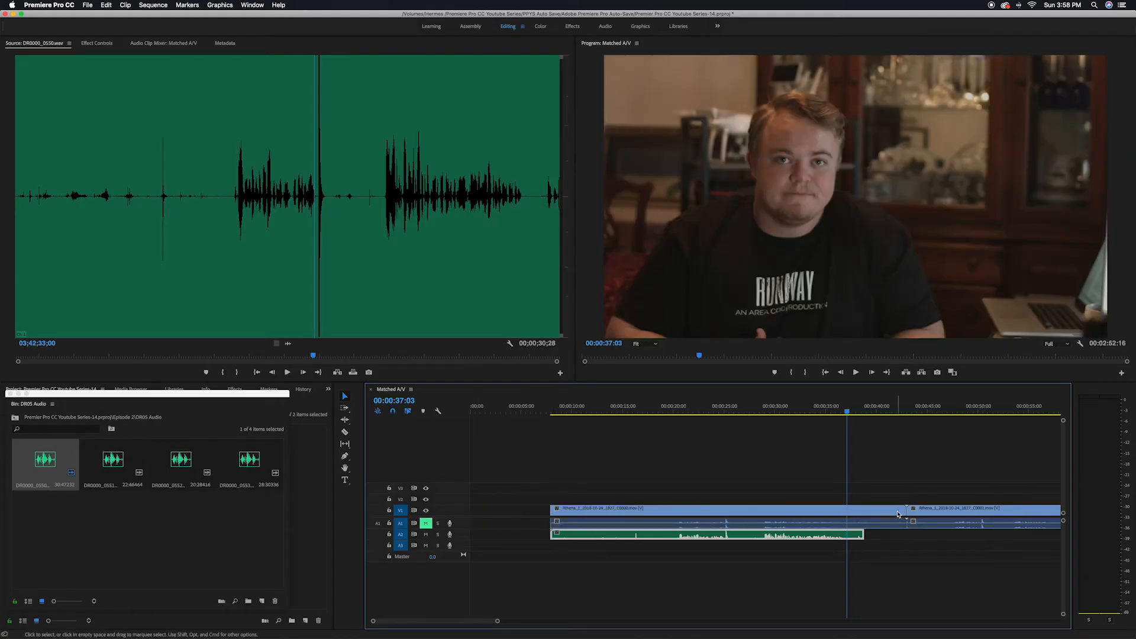
pyautogui.moveTo(903, 509); pyautogui.dragTo(865, 509)
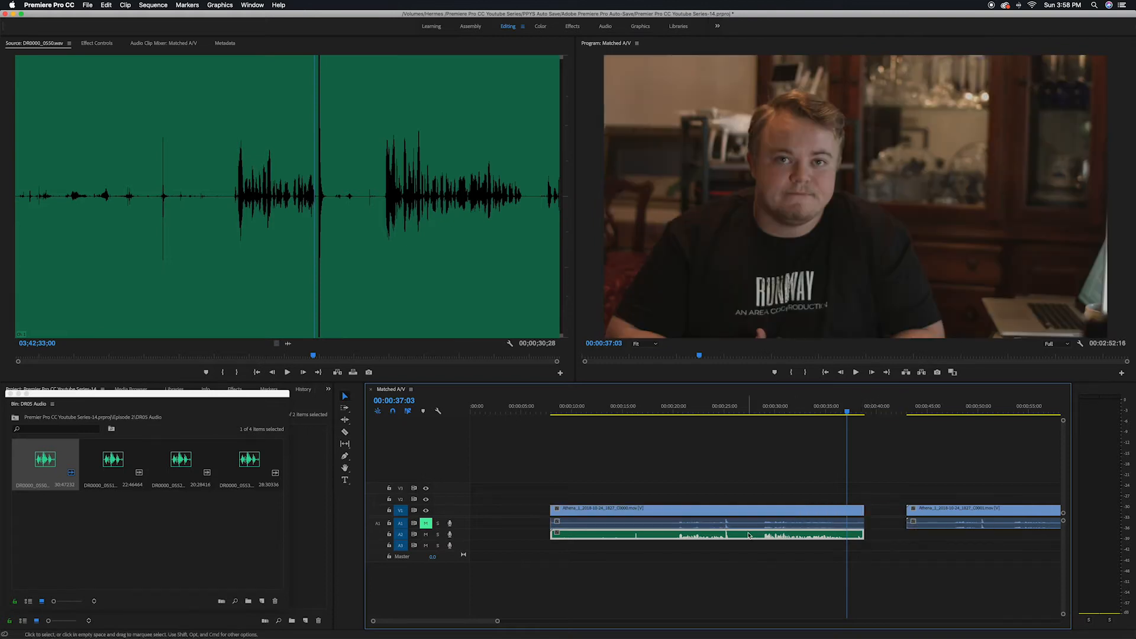
pyautogui.moveTo(700, 537); pyautogui.dragTo(702, 532)
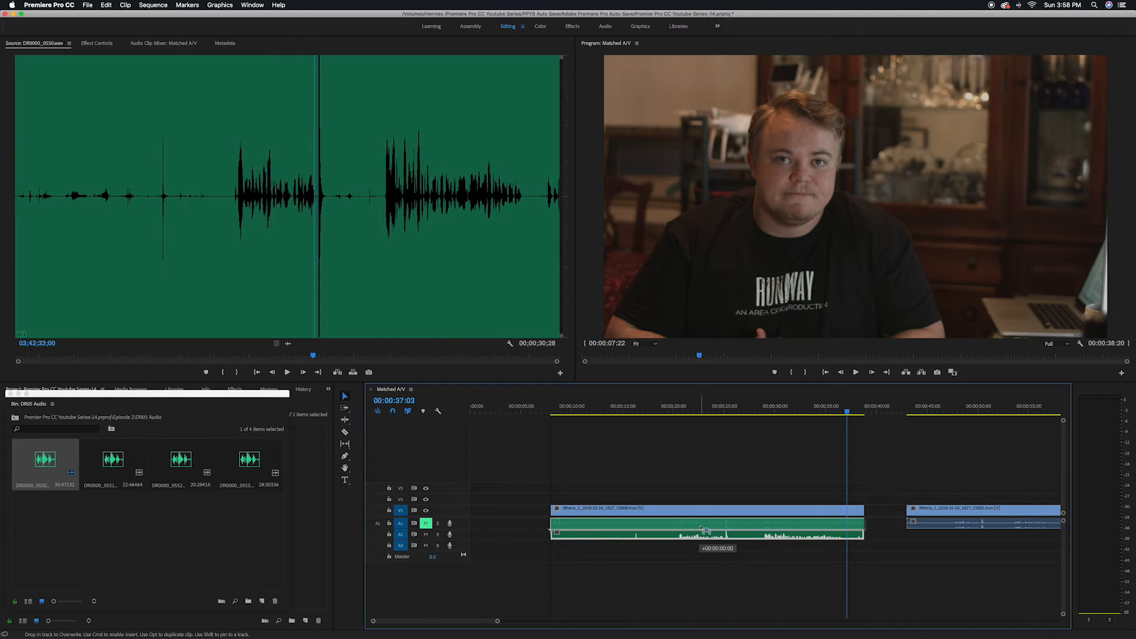
pyautogui.moveTo(701, 529); pyautogui.dragTo(701, 528)
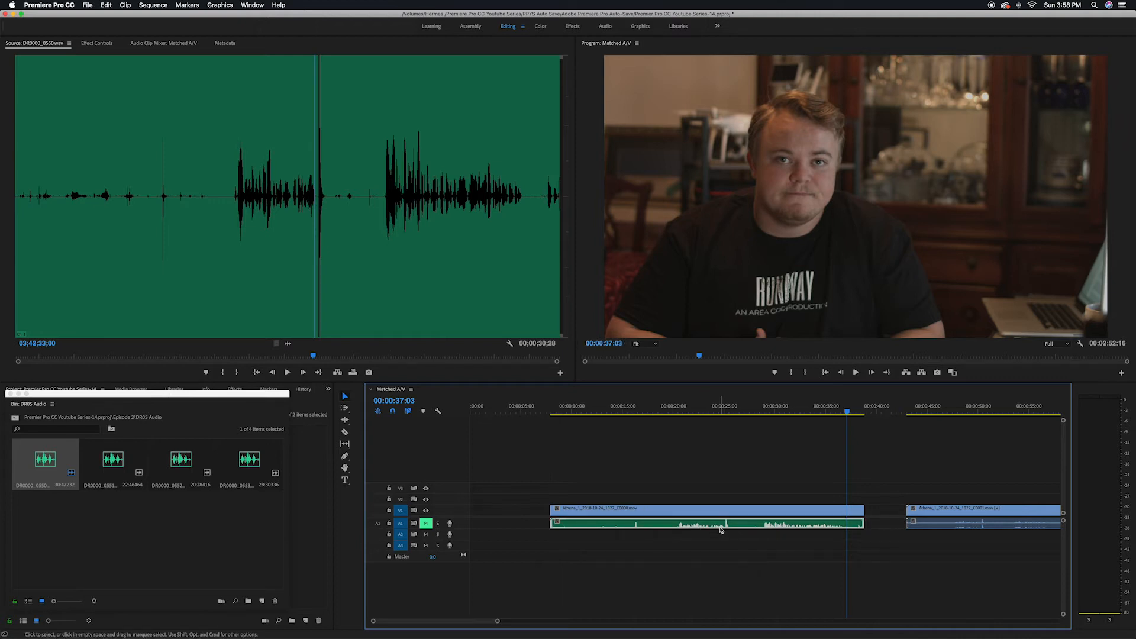
pyautogui.moveTo(735, 514)
pyautogui.mouseDown()
pyautogui.moveTo(671, 515)
pyautogui.moveTo(777, 519)
pyautogui.moveTo(705, 512)
pyautogui.moveTo(753, 512)
pyautogui.mouseUp()
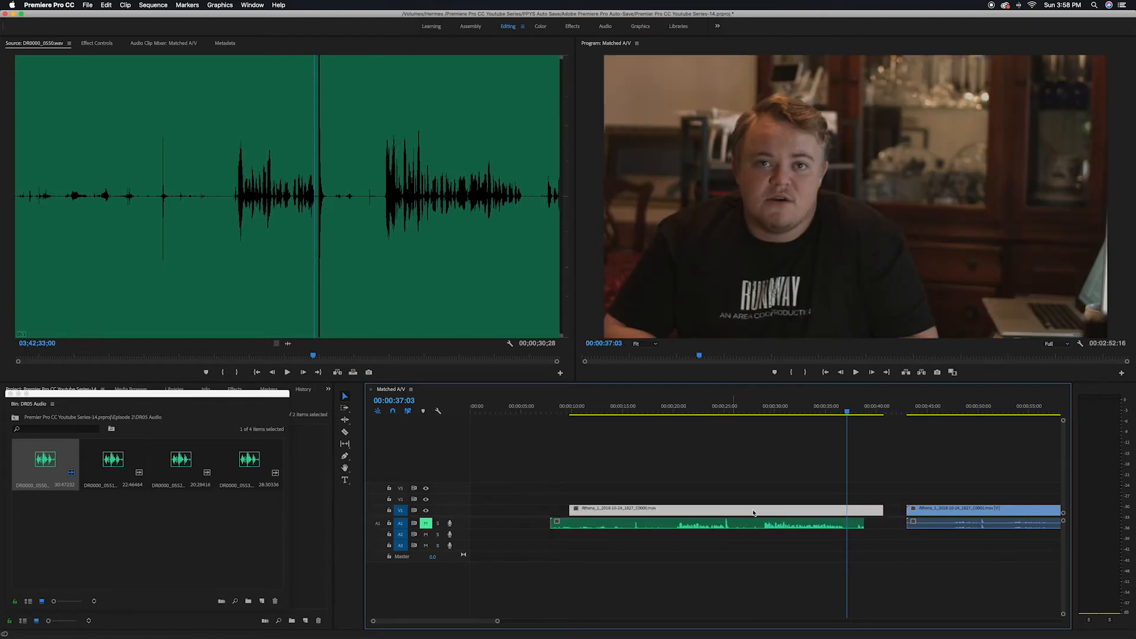
pyautogui.press('super+z')
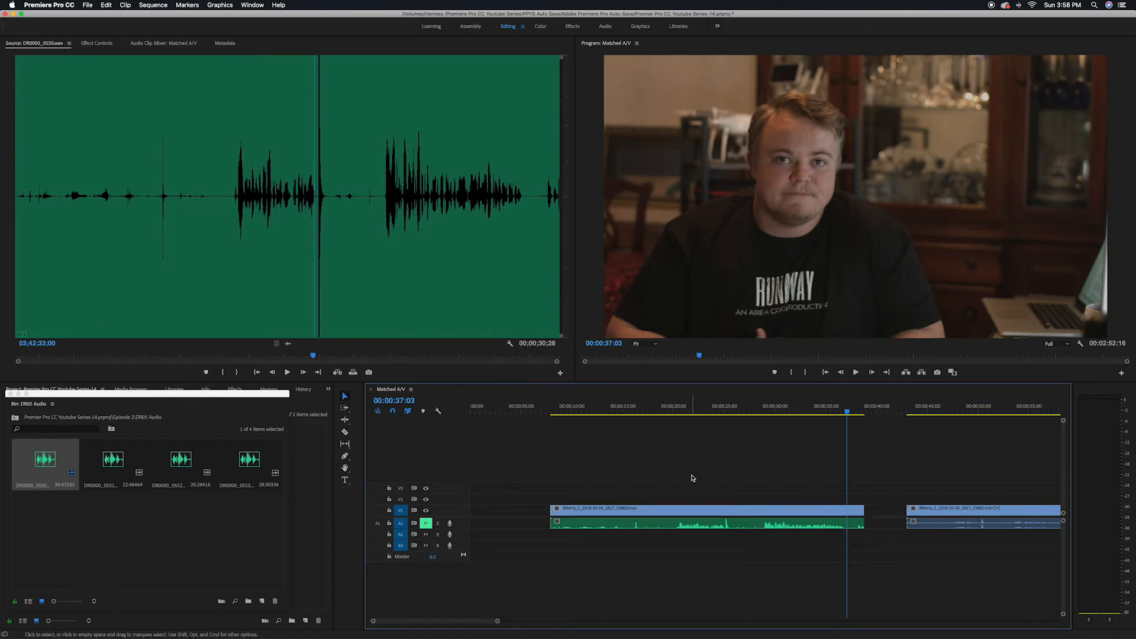
pyautogui.moveTo(687, 485); pyautogui.dragTo(748, 563)
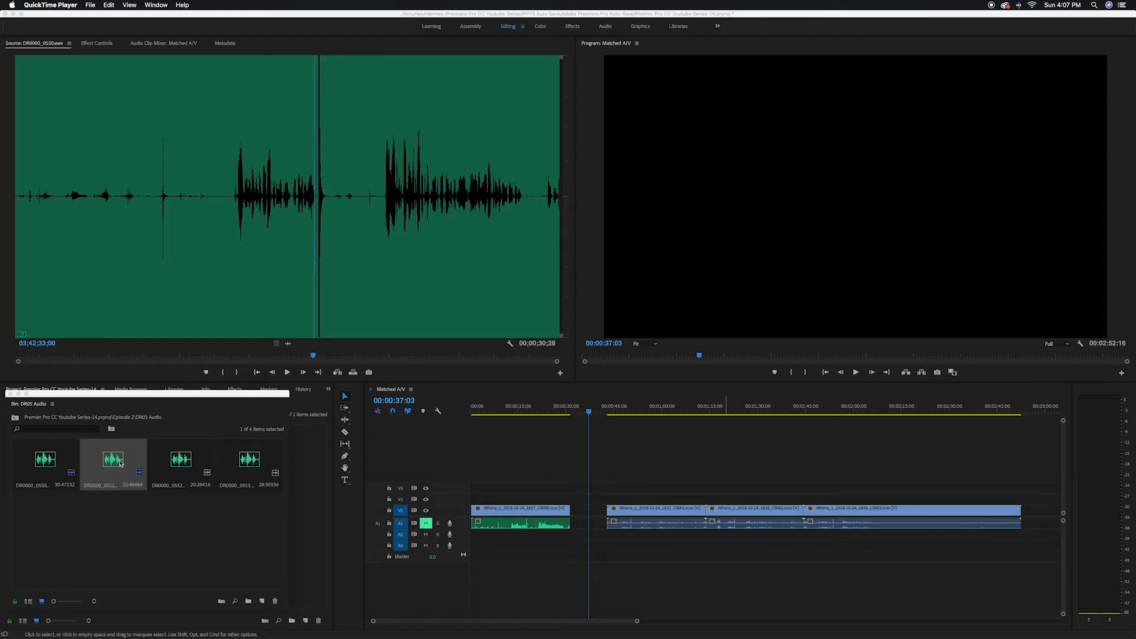
# - Place the second external audio file on track A2 beneath the second video clip
pyautogui.click(109, 466)
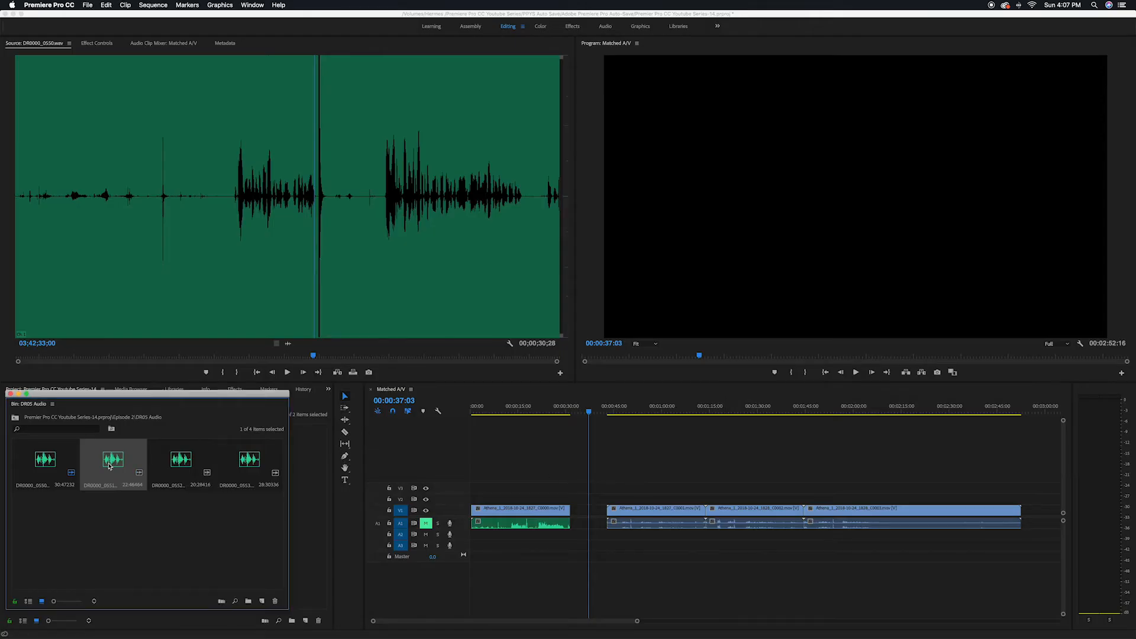
pyautogui.moveTo(481, 508); pyautogui.dragTo(612, 537)
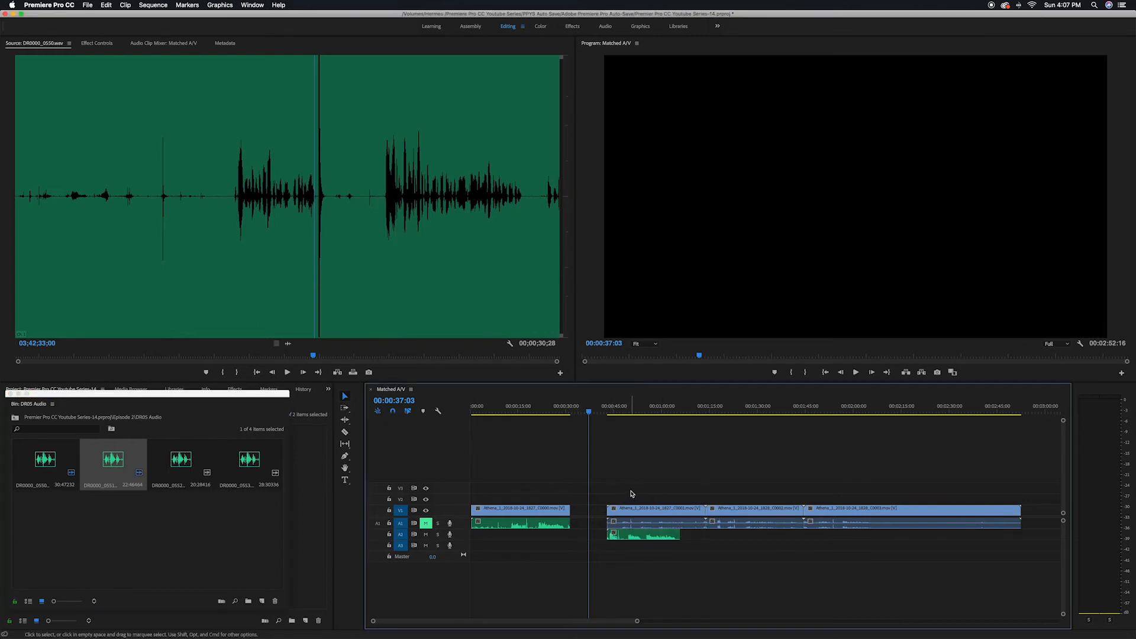
# - Select the second video clip and its audio clip and synchronize them by audio
pyautogui.moveTo(632, 492); pyautogui.dragTo(644, 535)
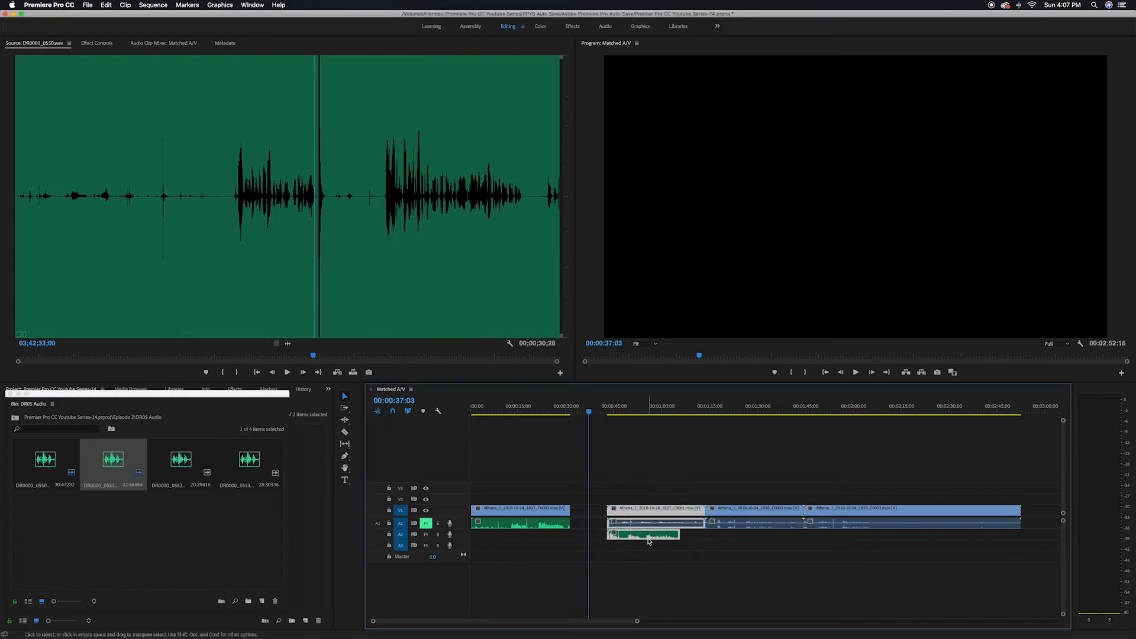
pyautogui.rightClick(658, 522)
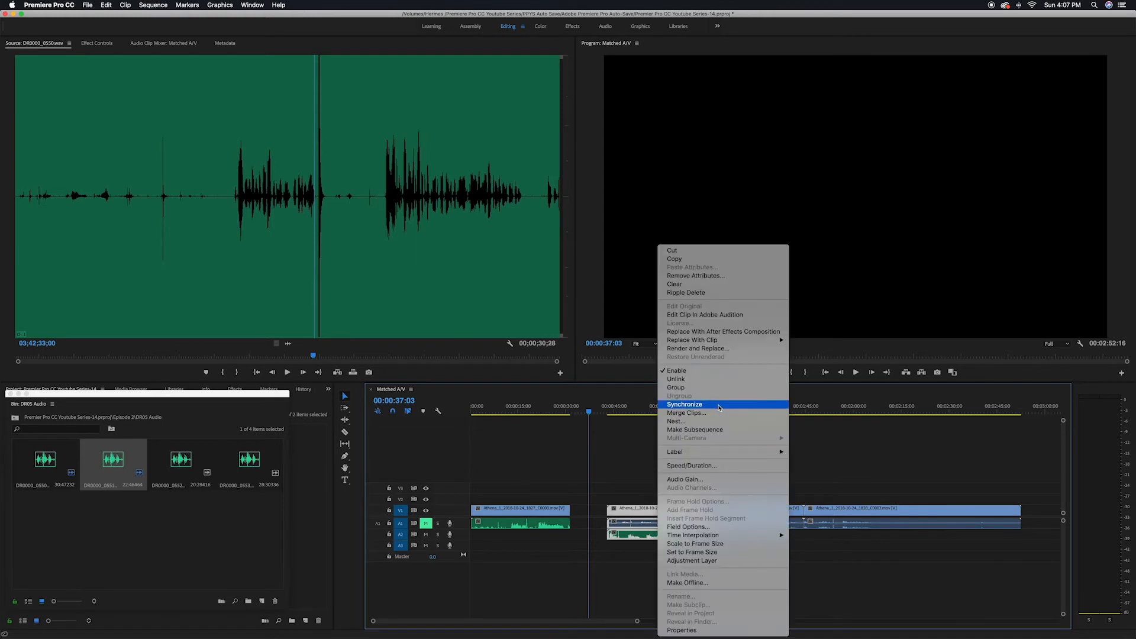
pyautogui.click(719, 408)
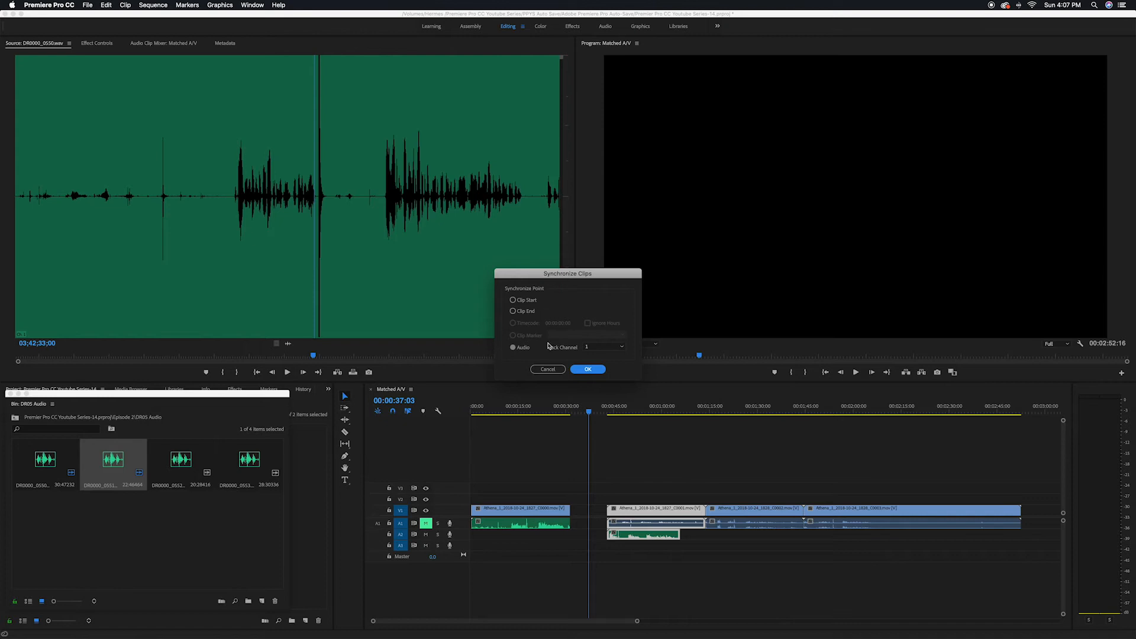
pyautogui.click(584, 371)
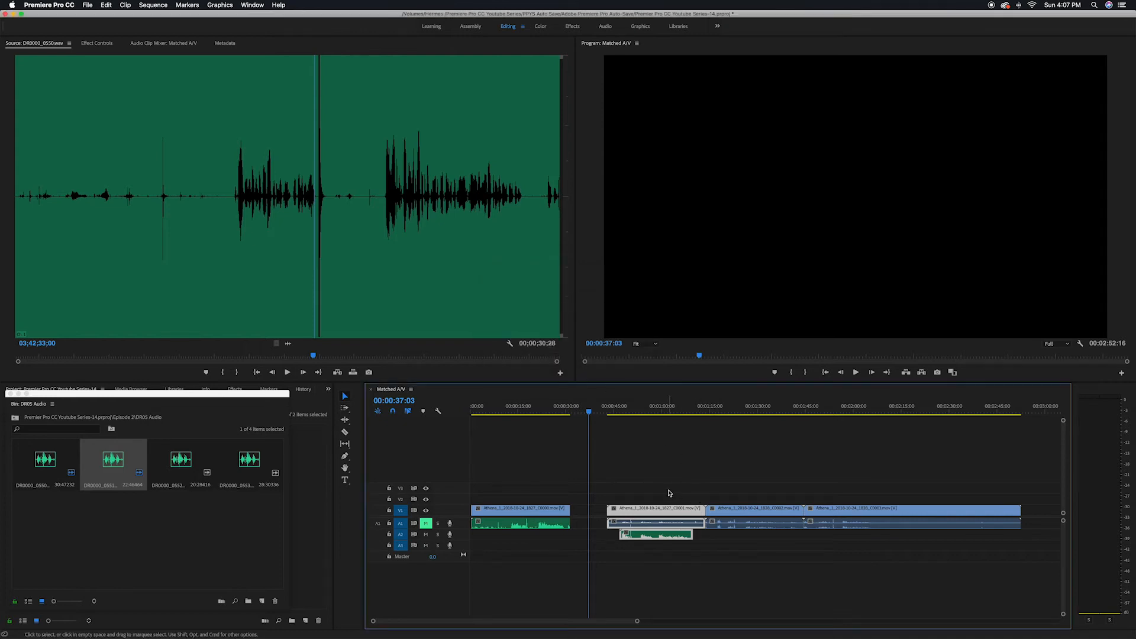
# - Review the synced clips and trim the second video clip's edges to match its audio clip
pyautogui.click(643, 491)
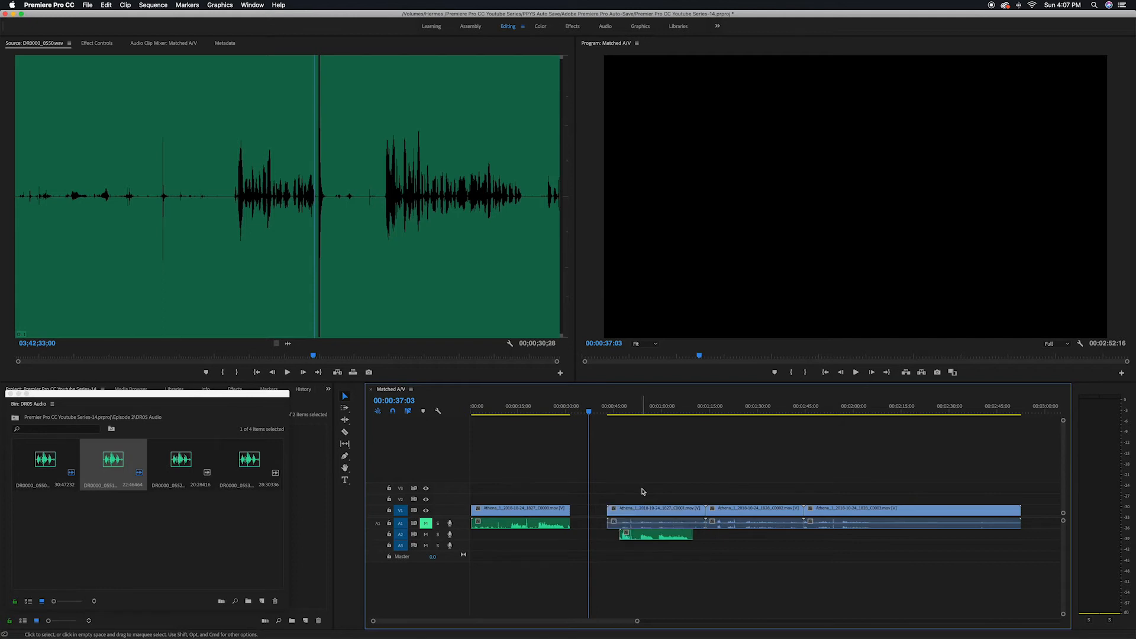
pyautogui.click(627, 408)
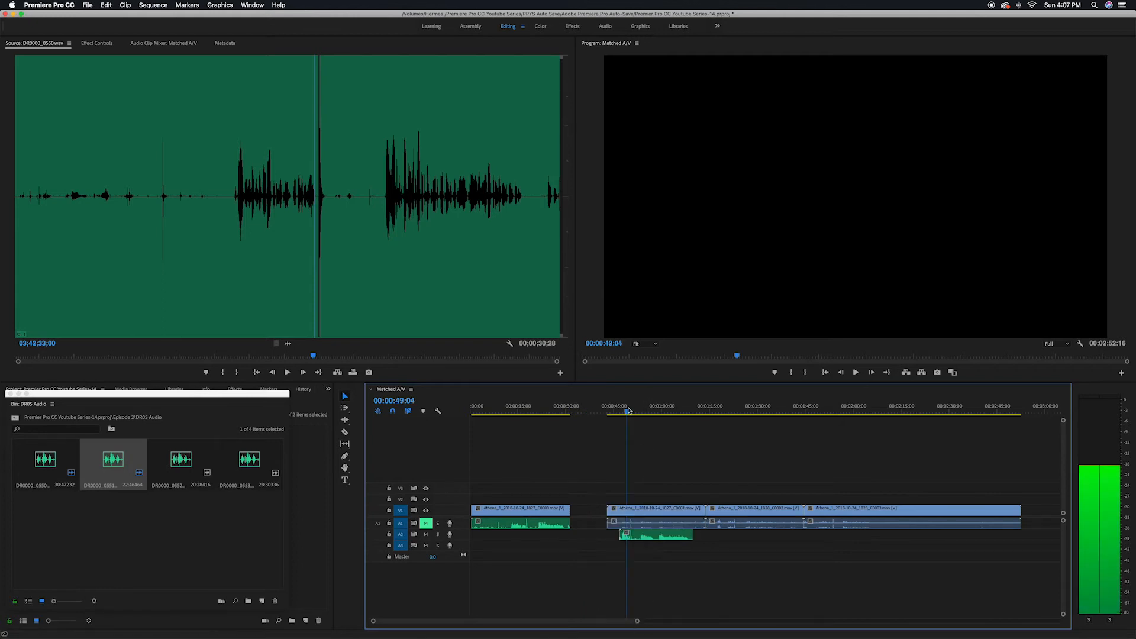
pyautogui.press('=')
pyautogui.hscroll(3, 766, 559)
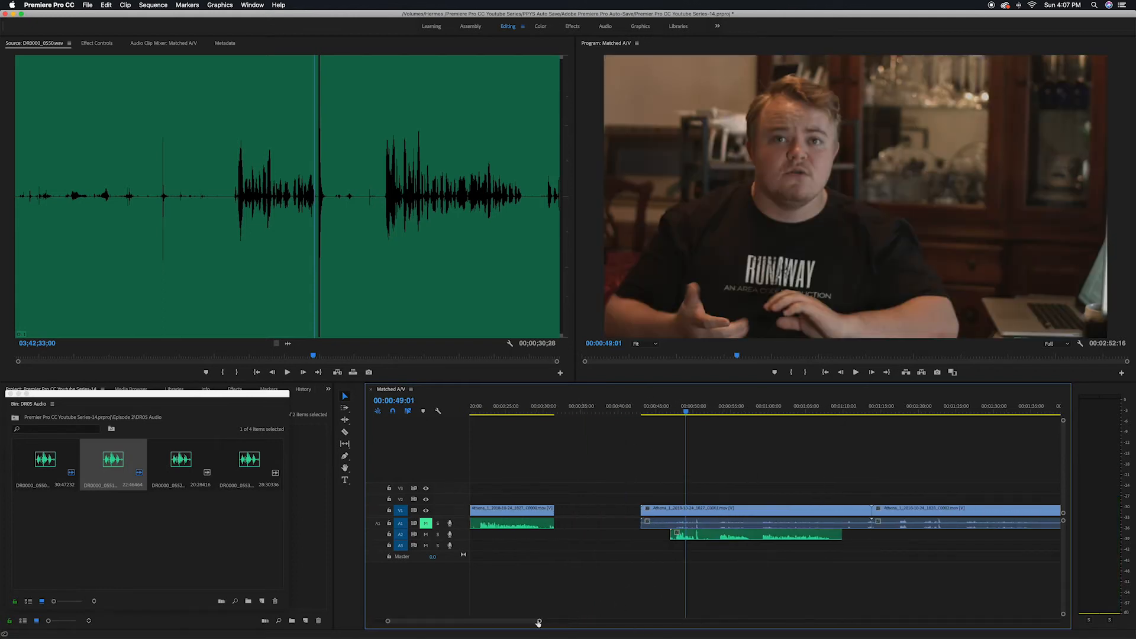
pyautogui.moveTo(539, 621); pyautogui.dragTo(498, 620)
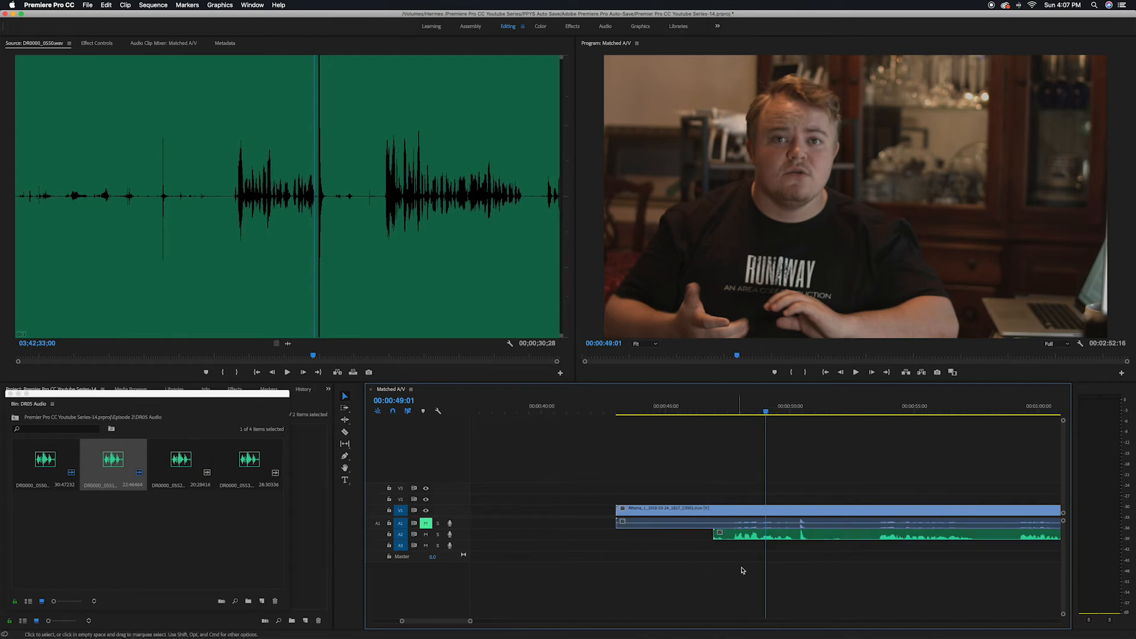
pyautogui.moveTo(470, 621); pyautogui.dragTo(595, 621)
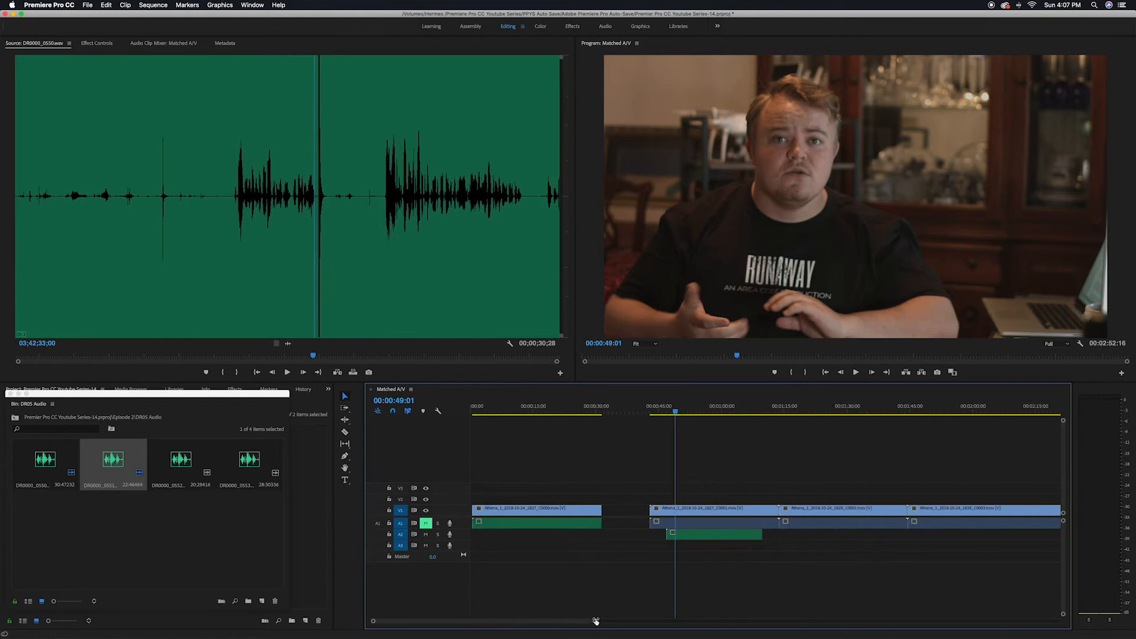
pyautogui.moveTo(652, 510); pyautogui.dragTo(667, 510)
pyautogui.moveTo(775, 506); pyautogui.dragTo(736, 523)
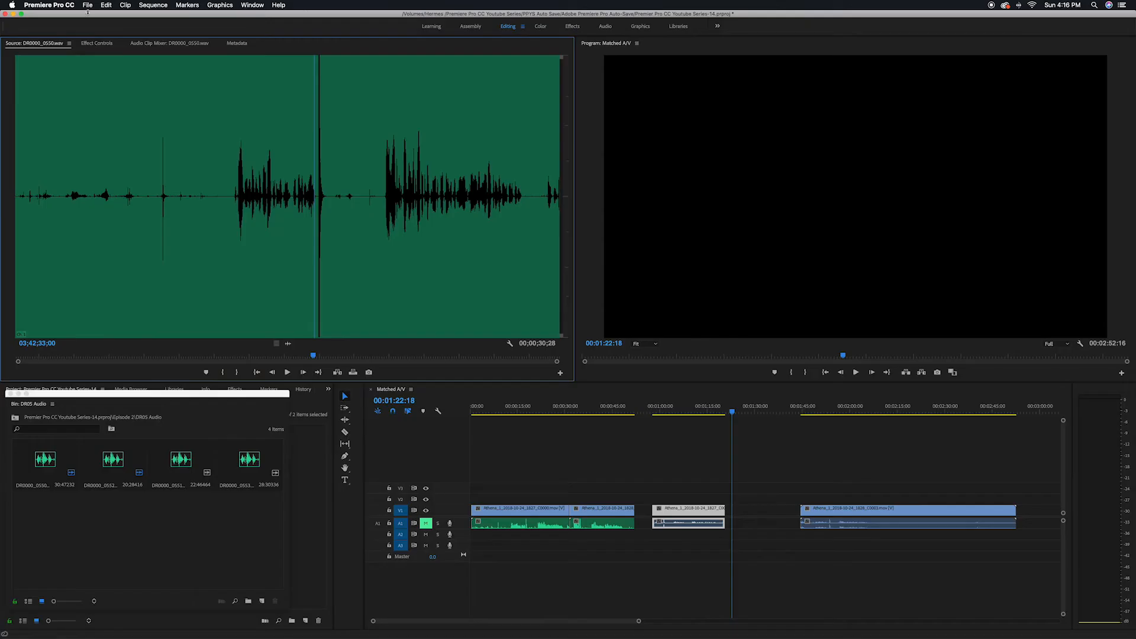
# - Open the Keyboard Shortcuts dialog and search the commands for sync
pyautogui.click(59, 5)
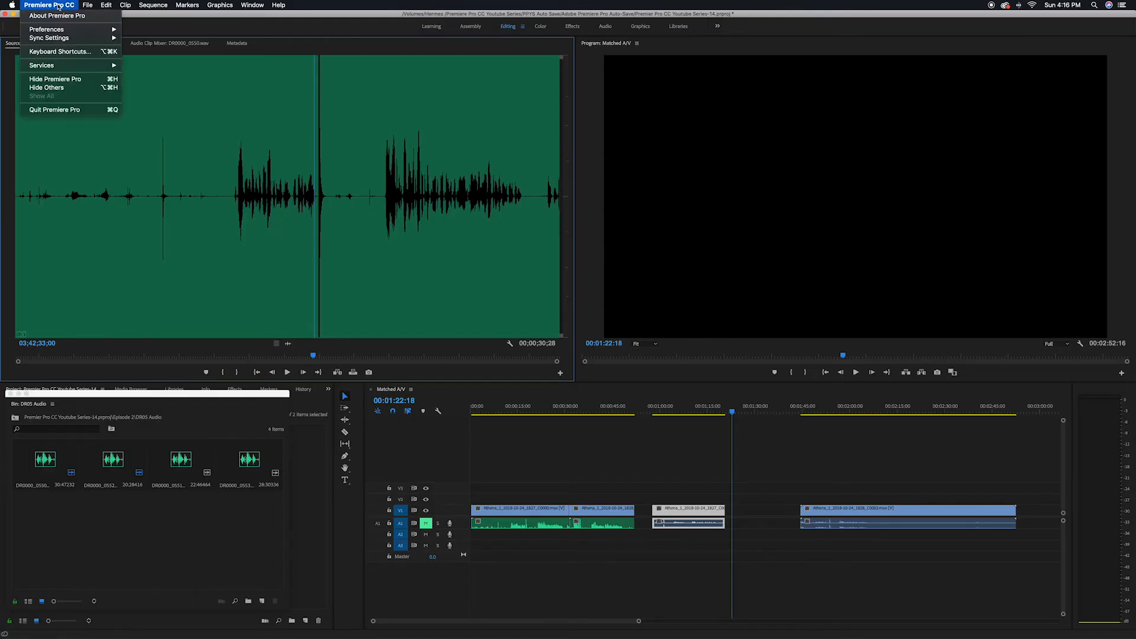
pyautogui.click(59, 53)
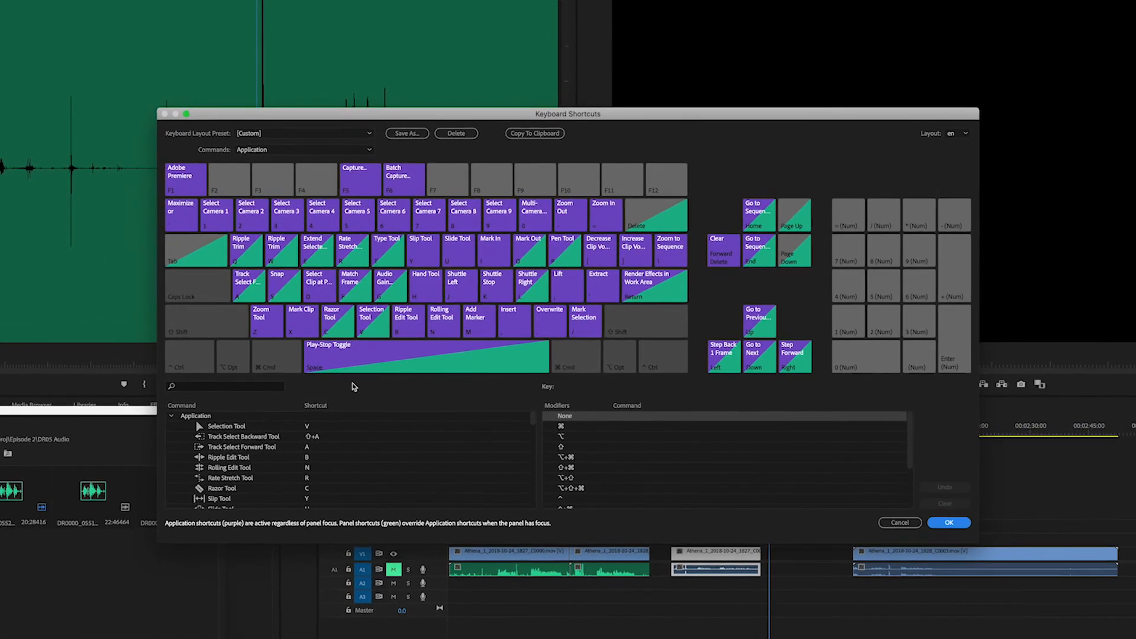
pyautogui.click(227, 388)
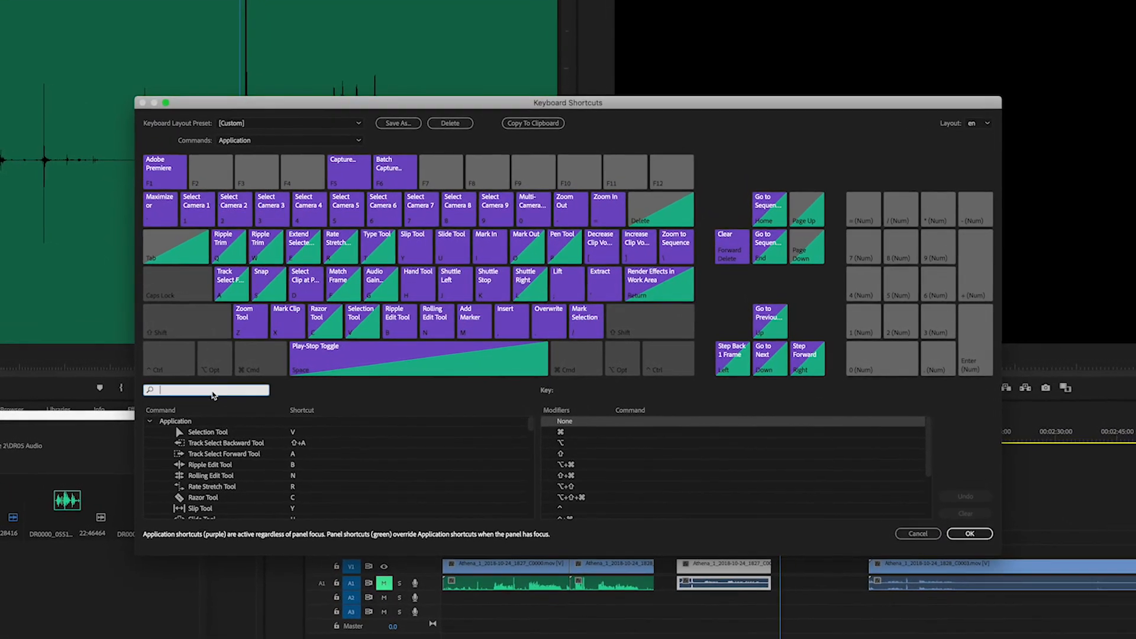
pyautogui.write('sync')
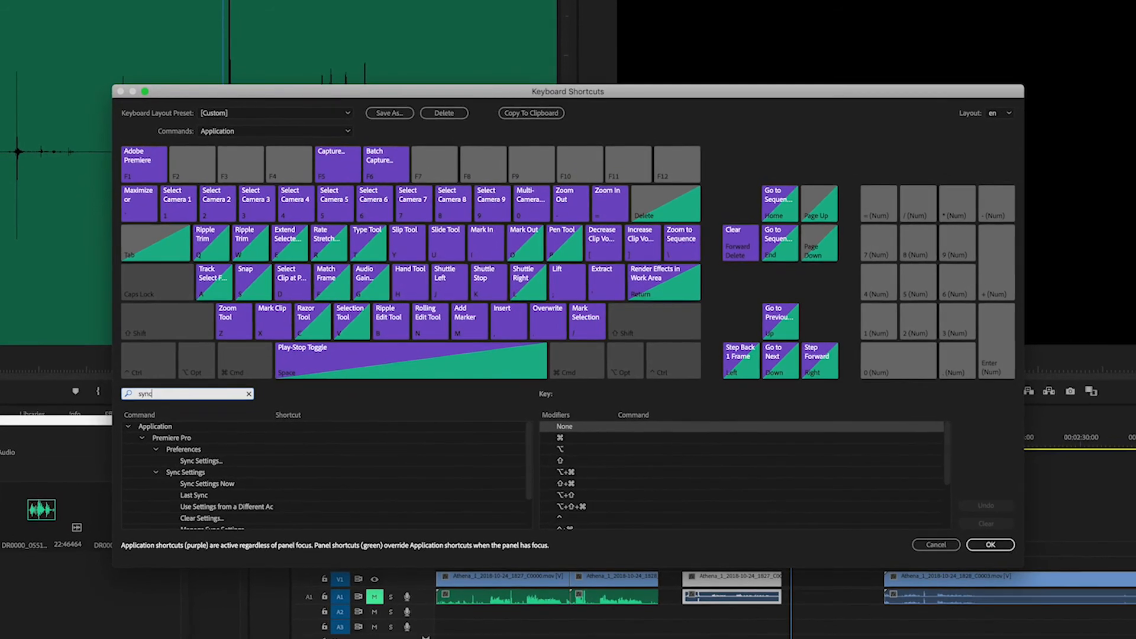
pyautogui.scroll(-2, 237, 512)
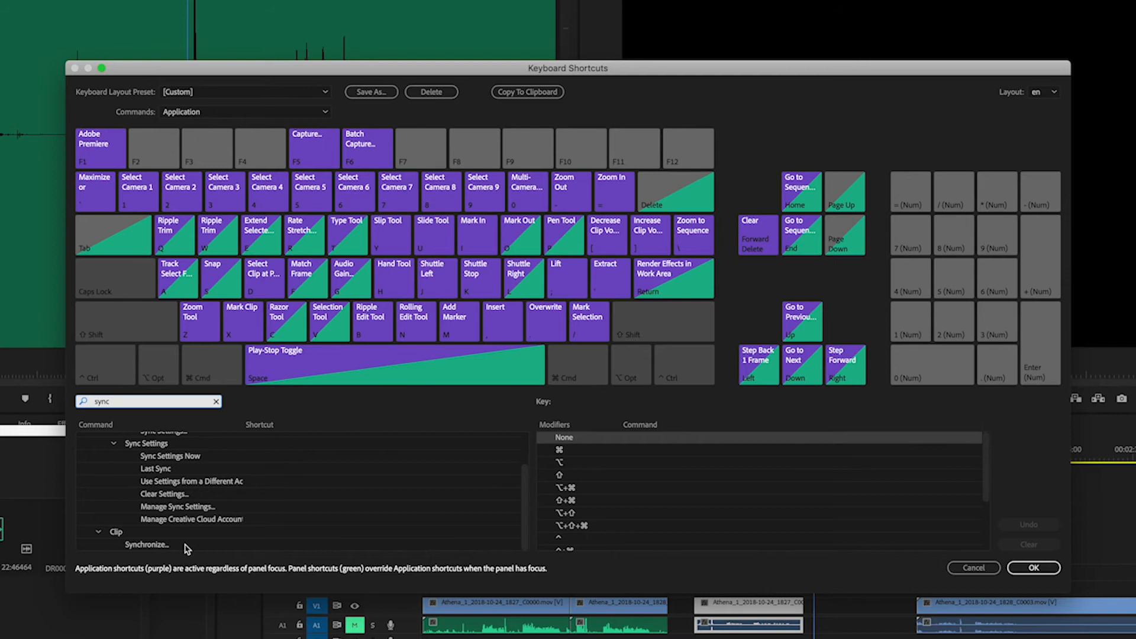
# - Assign Option+Z as the keyboard shortcut for the Clip Synchronize command and confirm the dialog
pyautogui.click(203, 548)
pyautogui.click(249, 546)
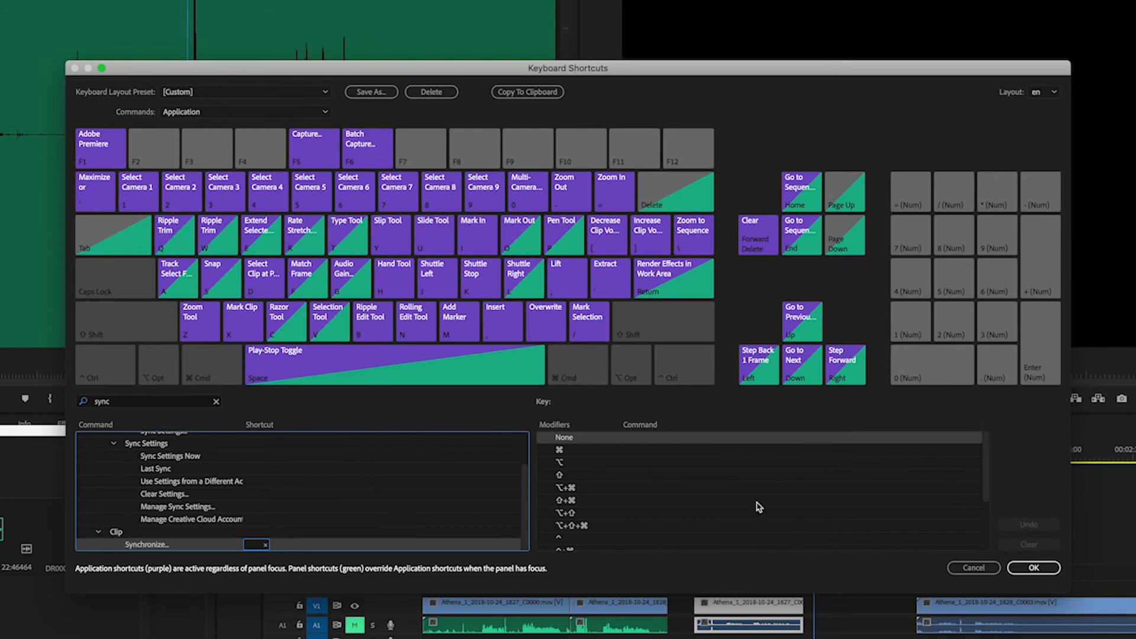
pyautogui.scroll(-5, 757, 507)
pyautogui.scroll(4, 760, 508)
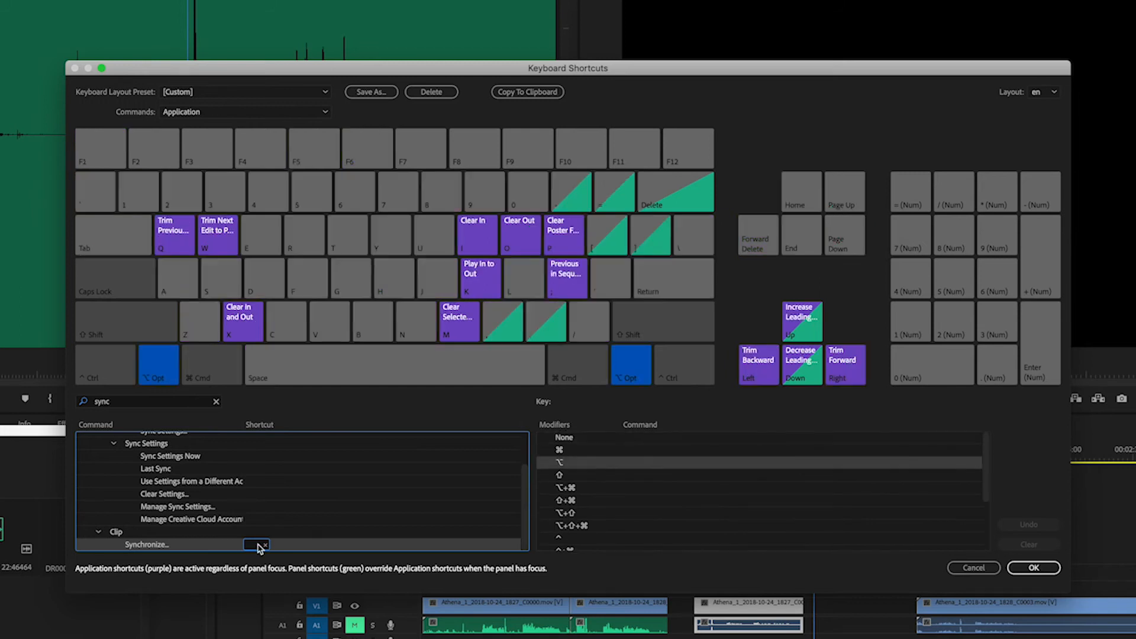
pyautogui.hotkey('alt', 'z')
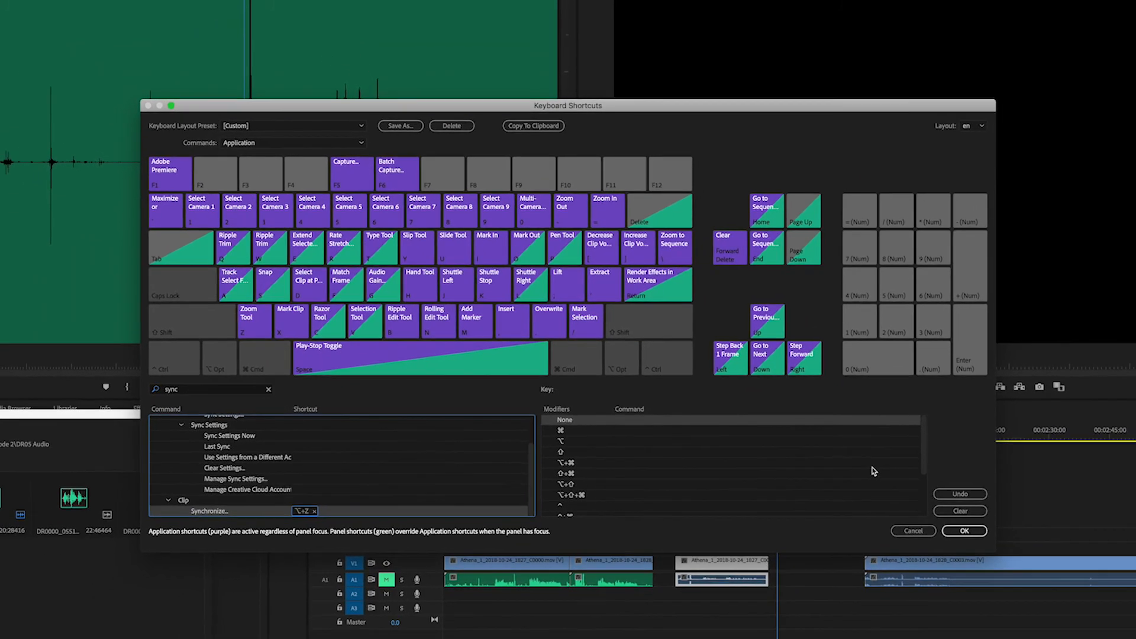
pyautogui.click(953, 525)
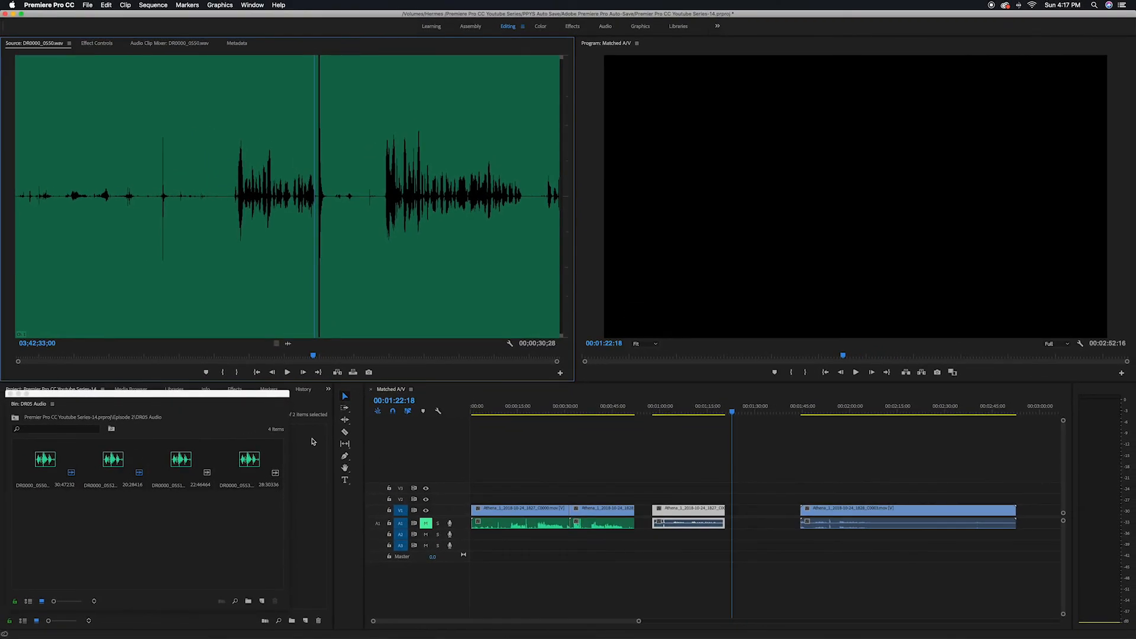
# - Place the third external audio file on track A2 under the third video clip and synchronize the pair by audio
pyautogui.moveTo(176, 469); pyautogui.dragTo(653, 539)
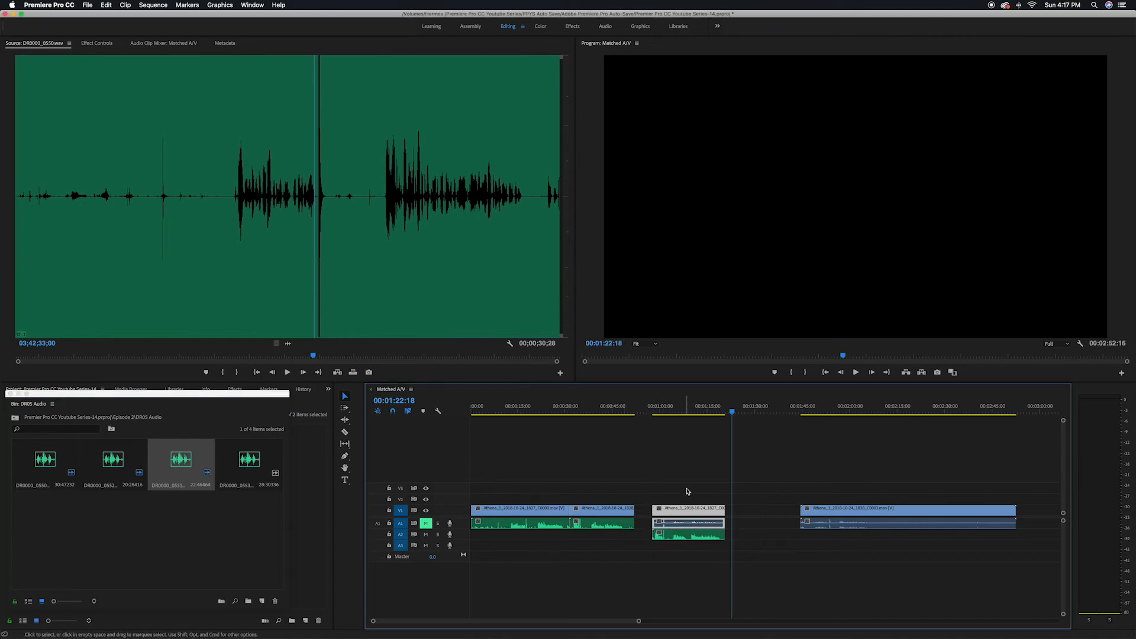
pyautogui.moveTo(681, 477); pyautogui.dragTo(704, 539)
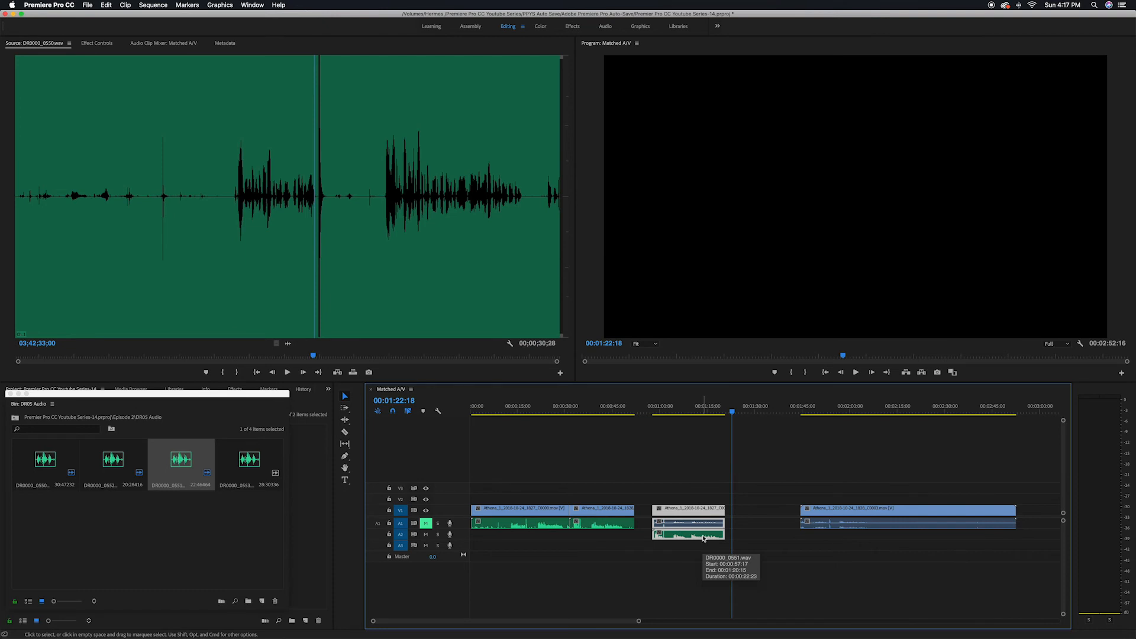
pyautogui.hotkey('shift', 's')
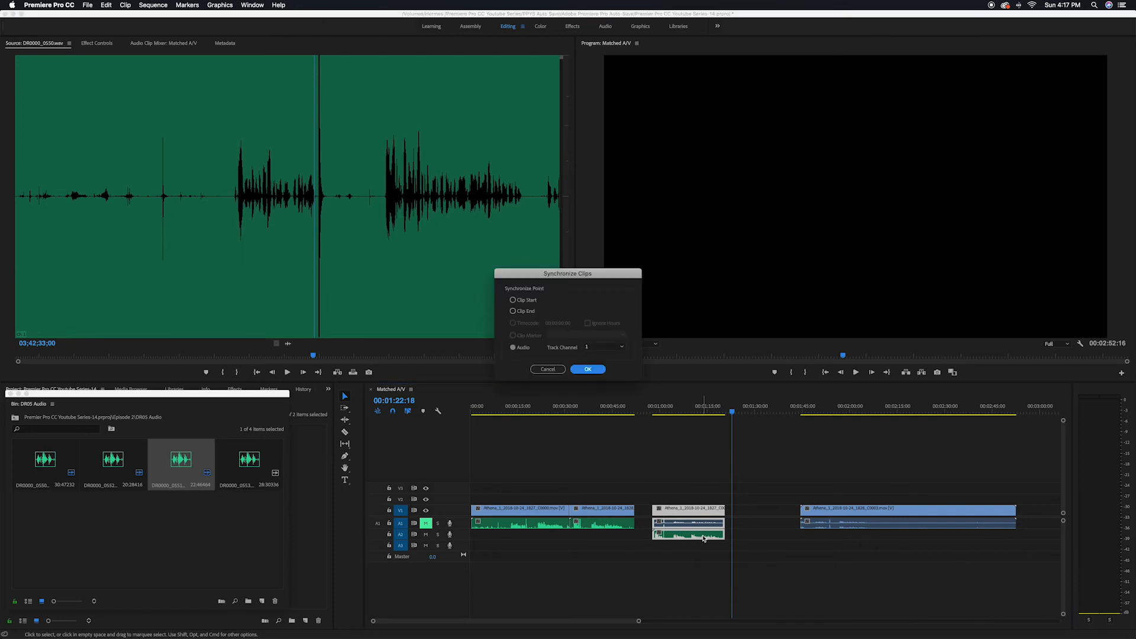
pyautogui.press('Return')
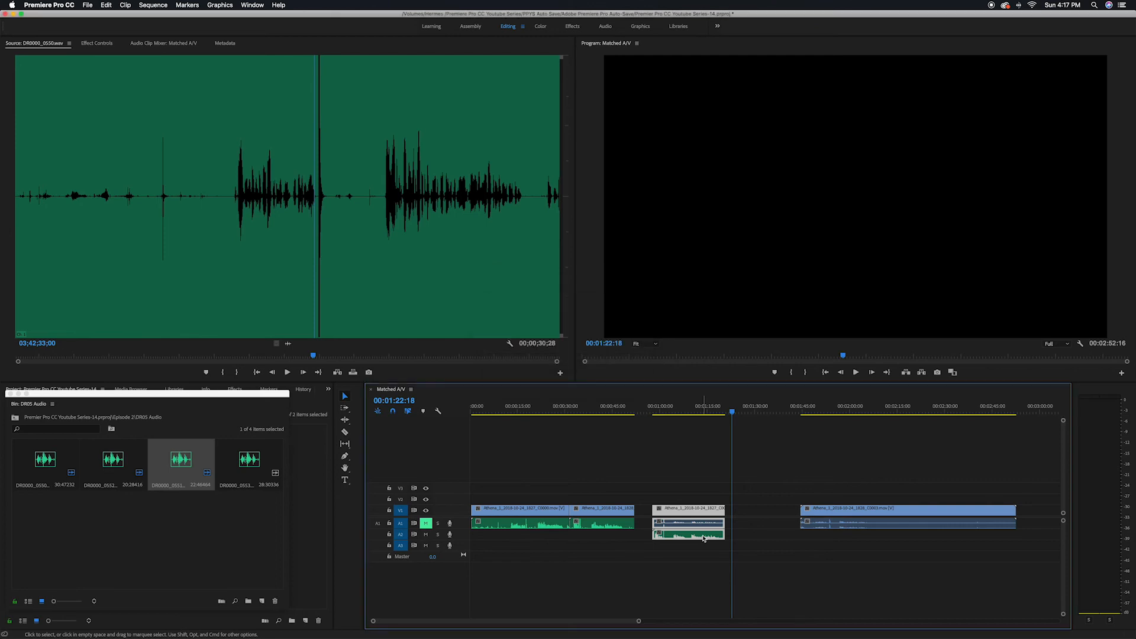
# - Select the synced audio clip in the timeline and adjust its gain by 5 dB
pyautogui.click(664, 571)
pyautogui.scroll(5, 683, 562)
pyautogui.moveTo(715, 535); pyautogui.dragTo(715, 527)
pyautogui.moveTo(668, 482); pyautogui.dragTo(706, 543)
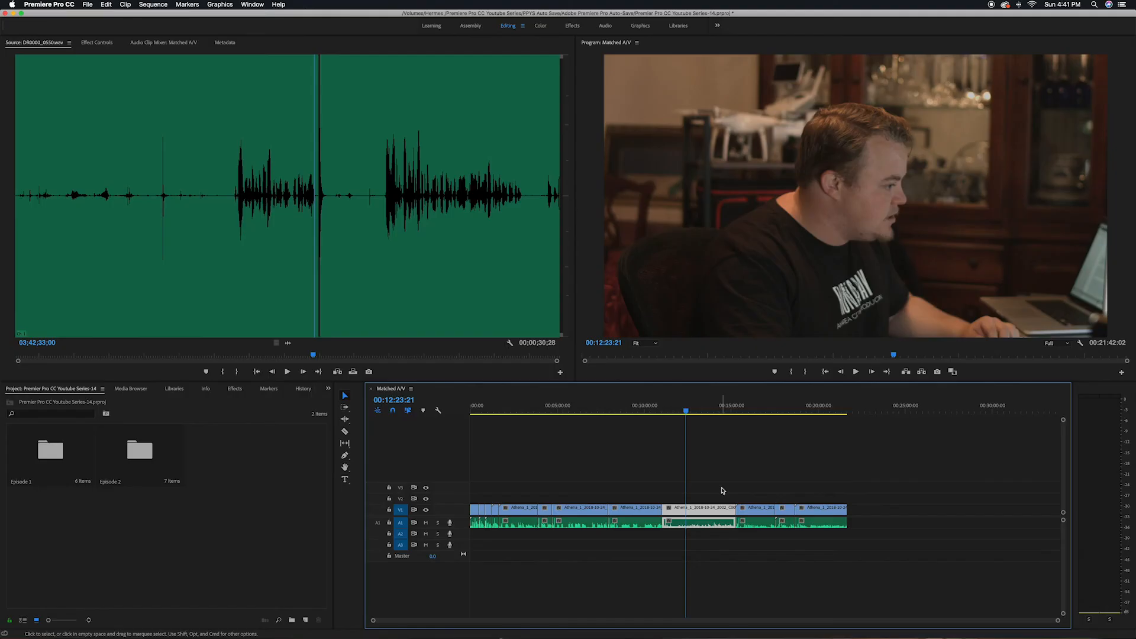
pyautogui.press('g')
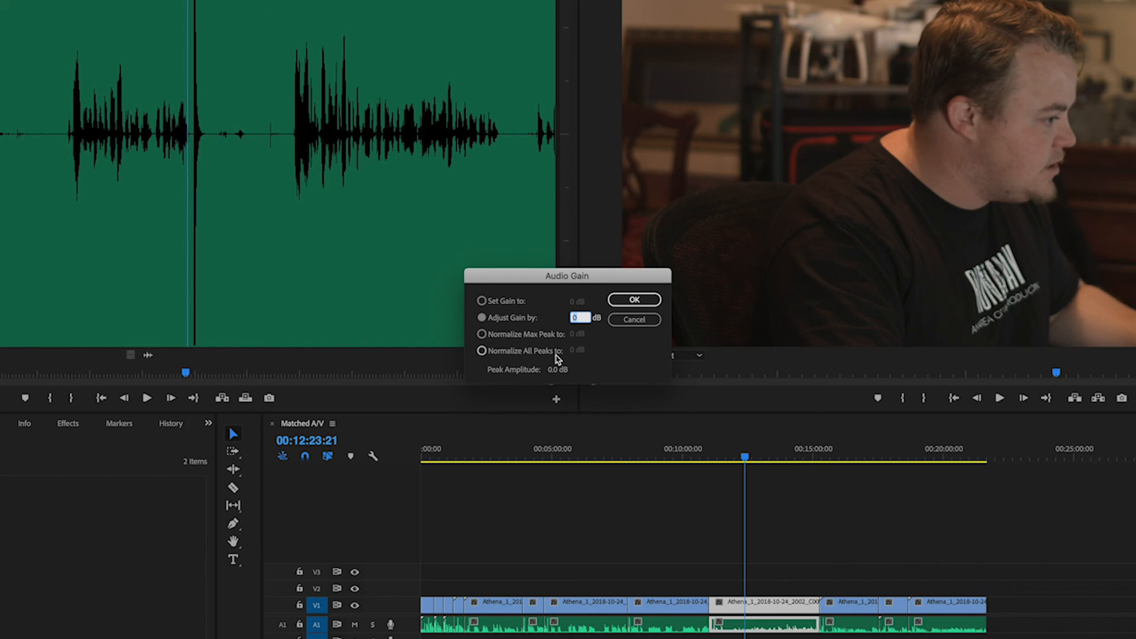
pyautogui.click(635, 300)
# - Play back the clip to check its level and adjust the same clip's gain by -10 dB
pyautogui.press('space')
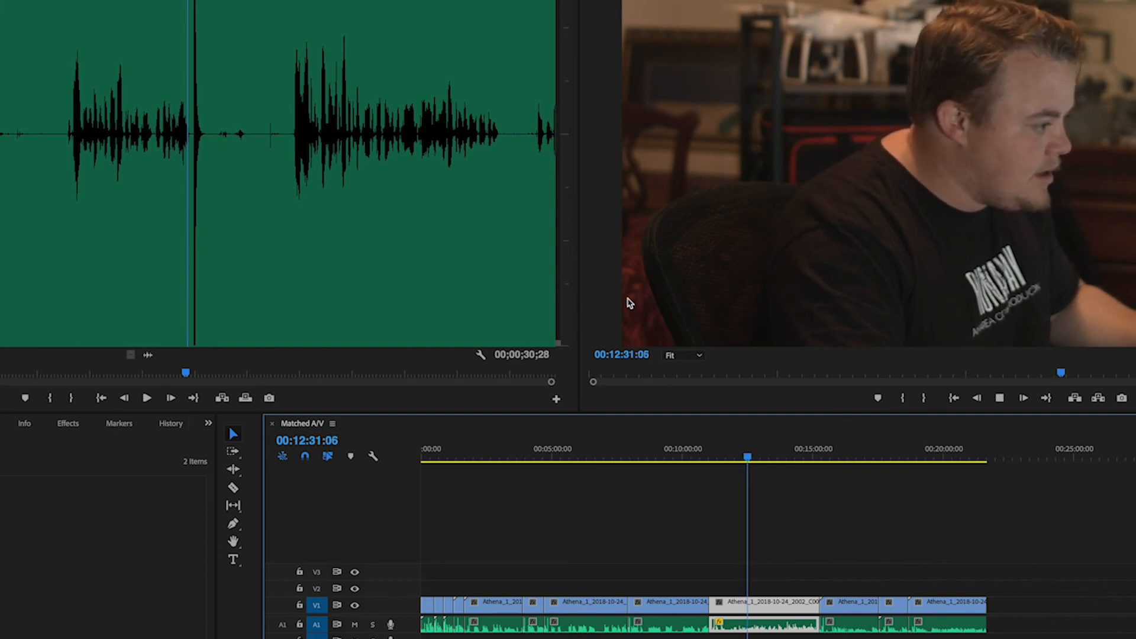
pyautogui.press('space')
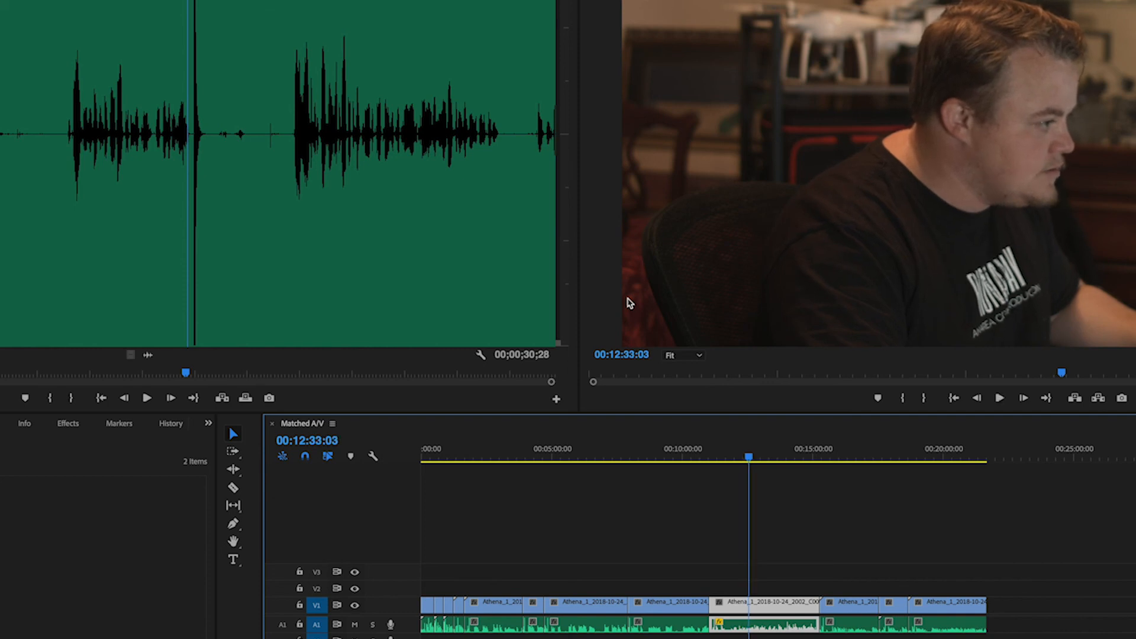
pyautogui.press('g')
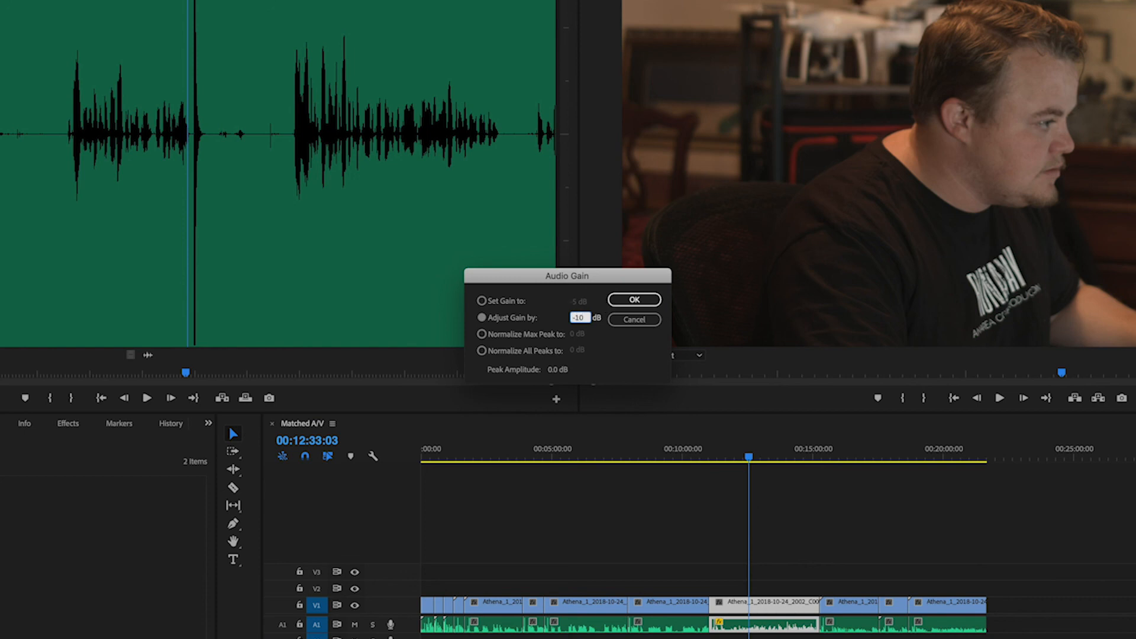
pyautogui.write('-10')
pyautogui.press('Return')
pyautogui.press('space')
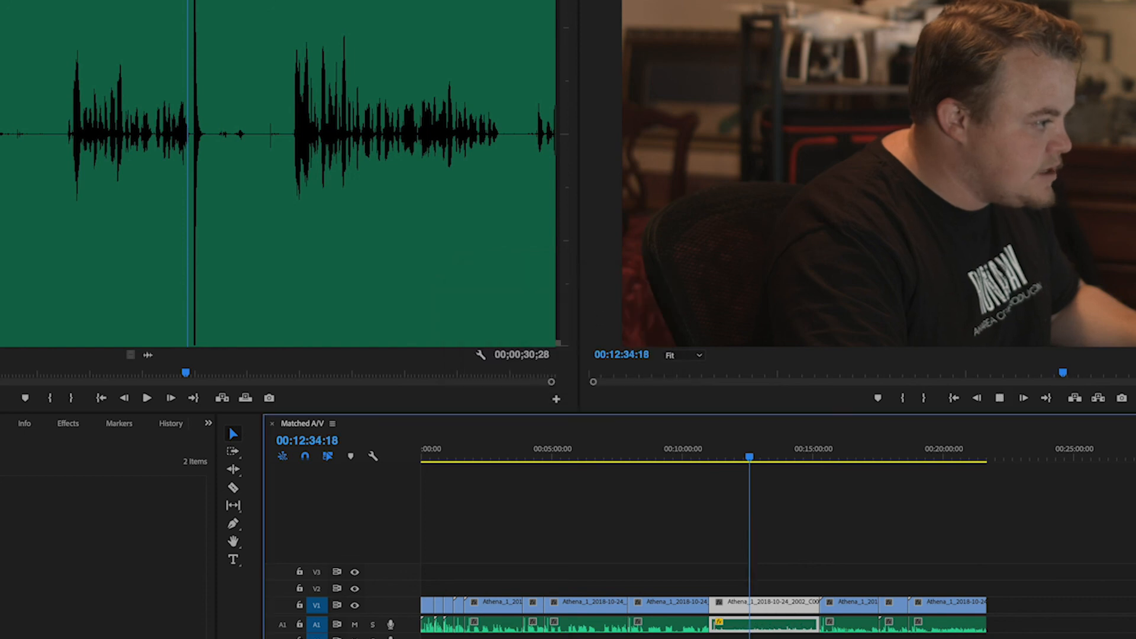